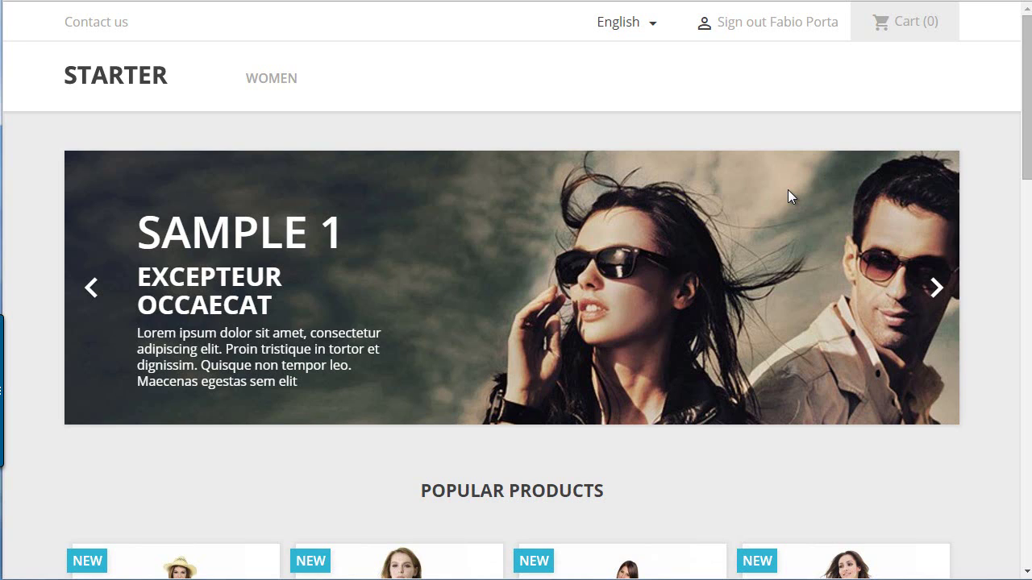
pyautogui.scroll(-2, 789, 191)
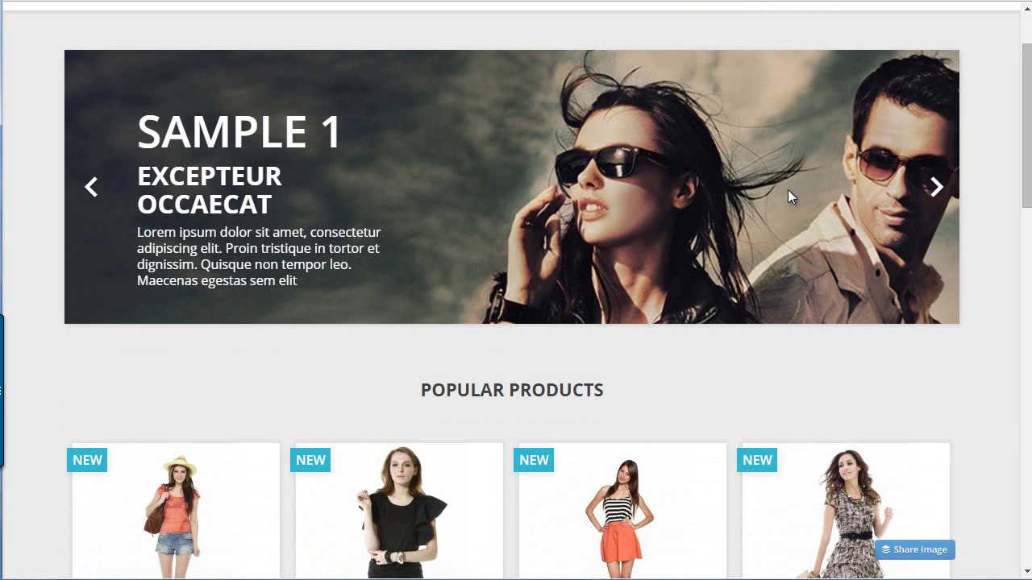
pyautogui.scroll(2, 789, 191)
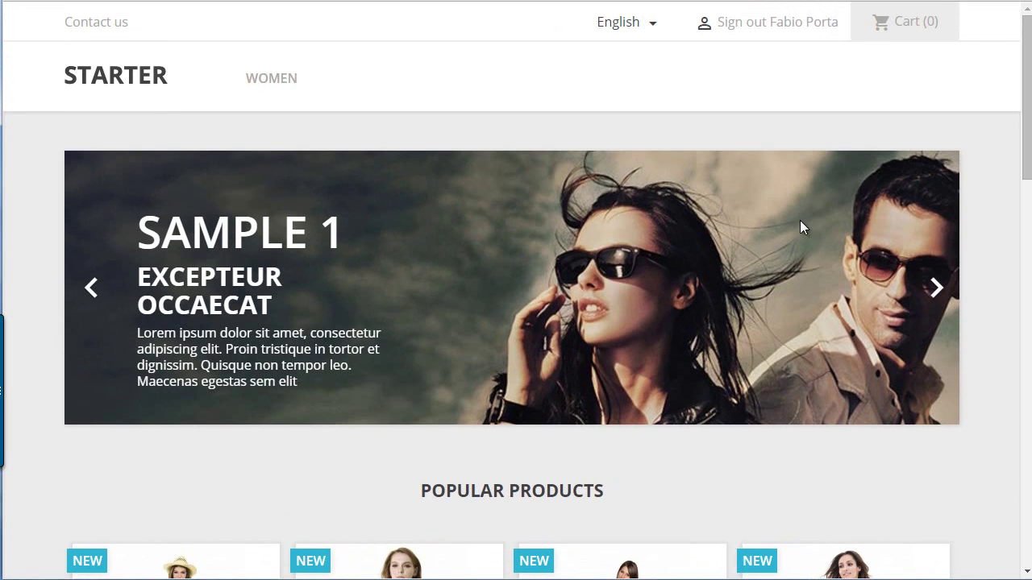
pyautogui.scroll(-10, 791, 195)
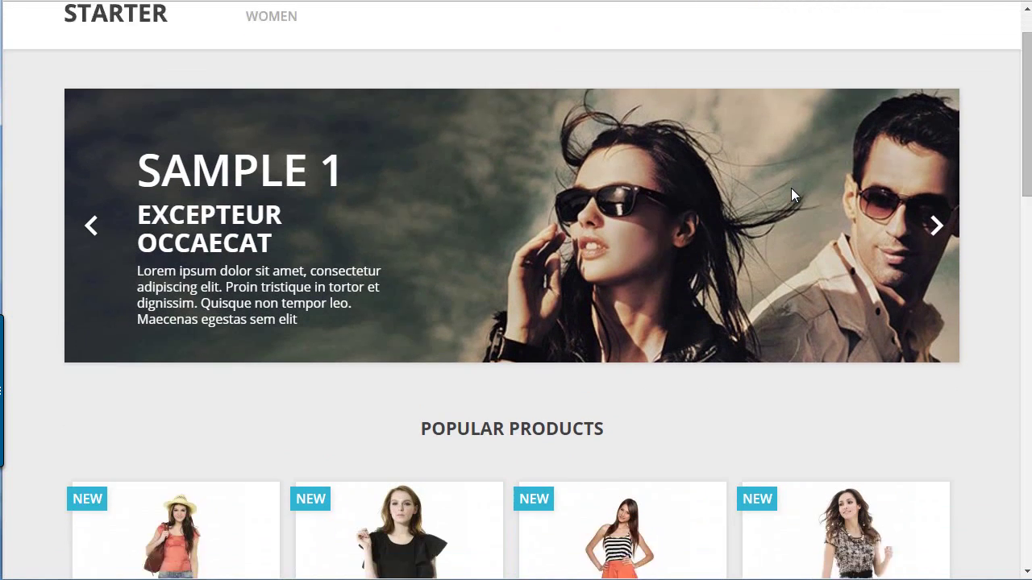
pyautogui.scroll(-5, 765, 212)
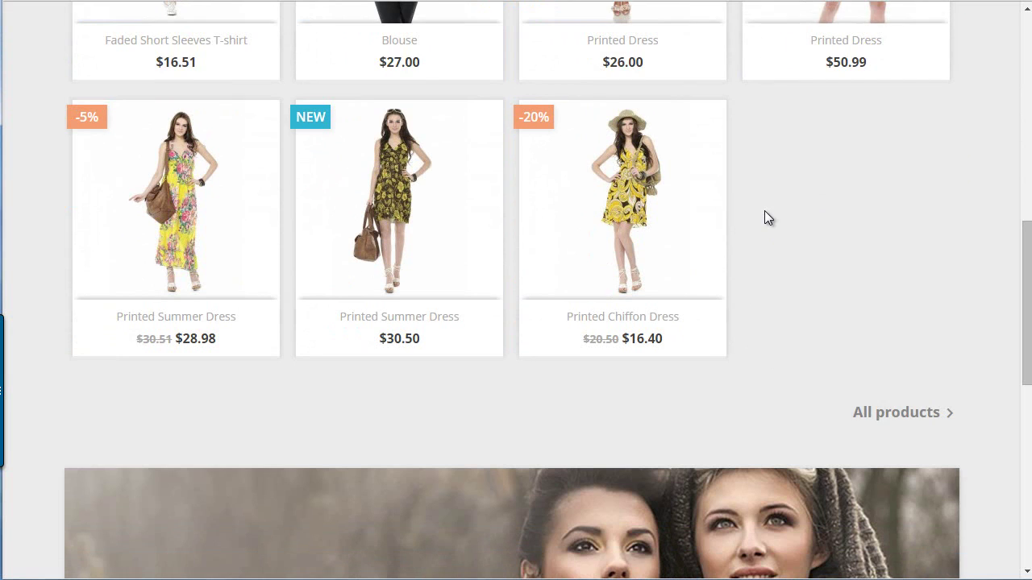
pyautogui.scroll(15, 728, 232)
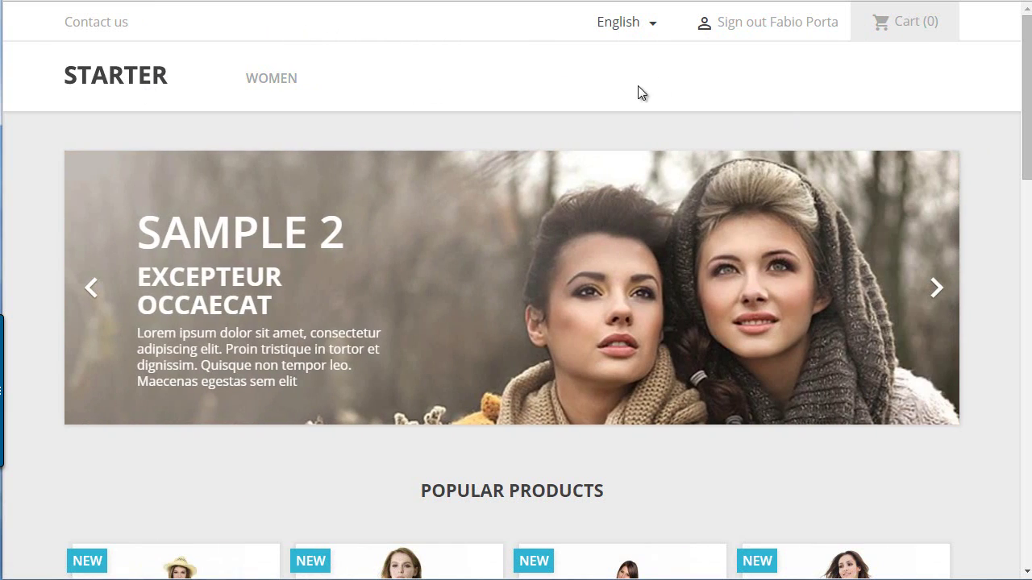
pyautogui.scroll(-1, 660, 85)
pyautogui.scroll(-2, 645, 201)
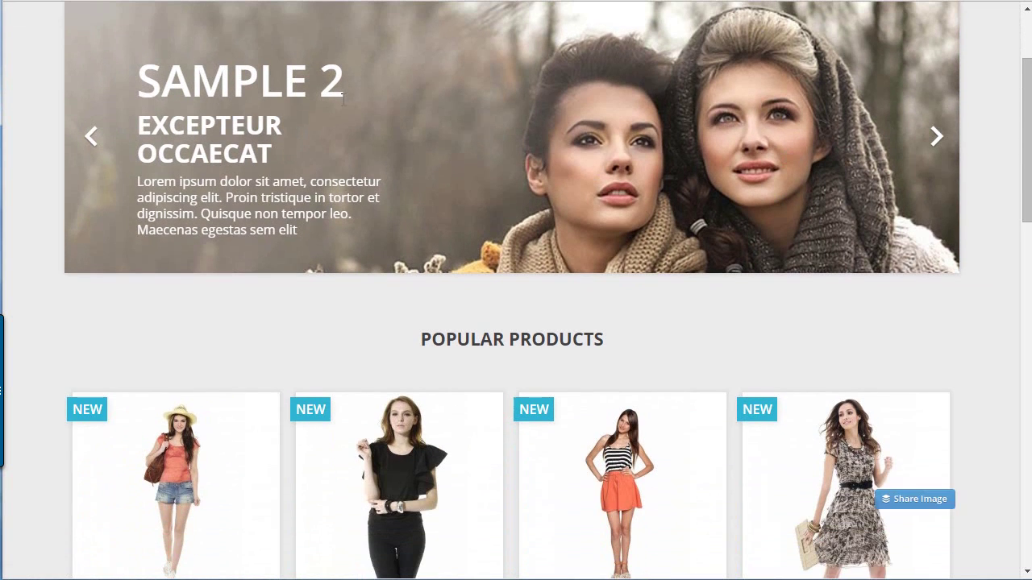
pyautogui.scroll(-3, 548, 170)
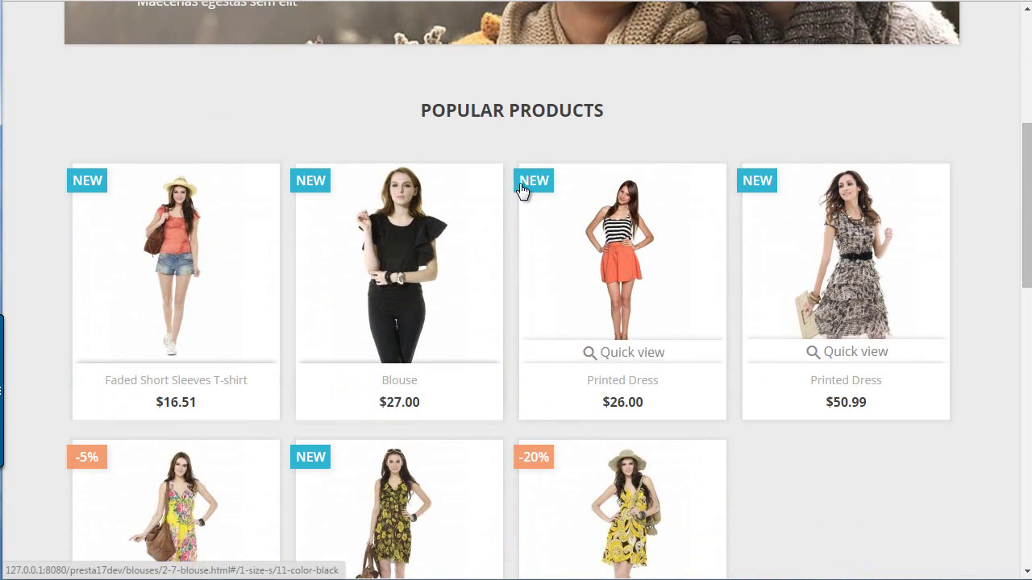
pyautogui.scroll(-1, 613, 166)
pyautogui.scroll(-2, 570, 197)
pyautogui.scroll(3, 585, 193)
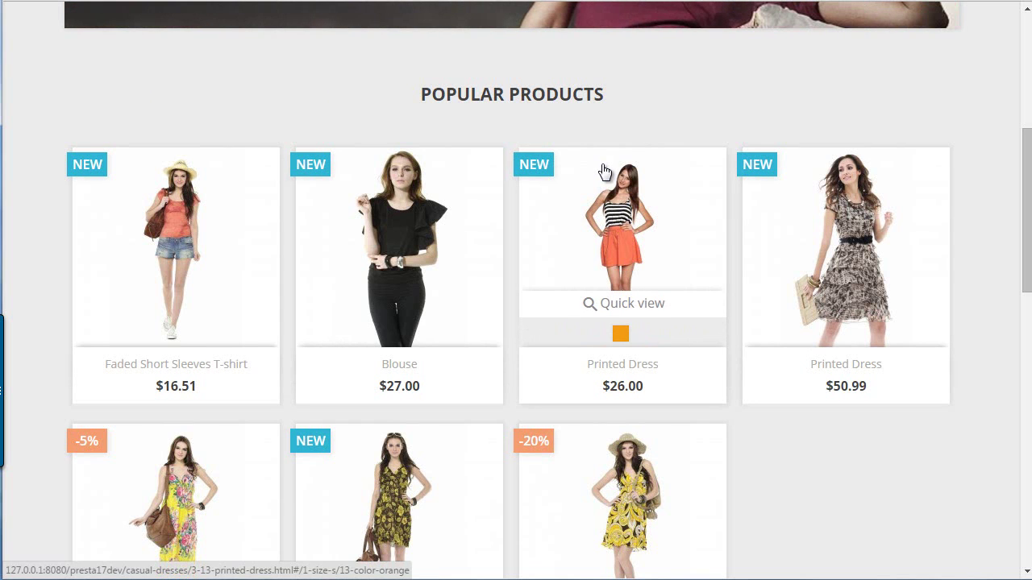
pyautogui.scroll(-5, 604, 172)
pyautogui.scroll(-3, 604, 172)
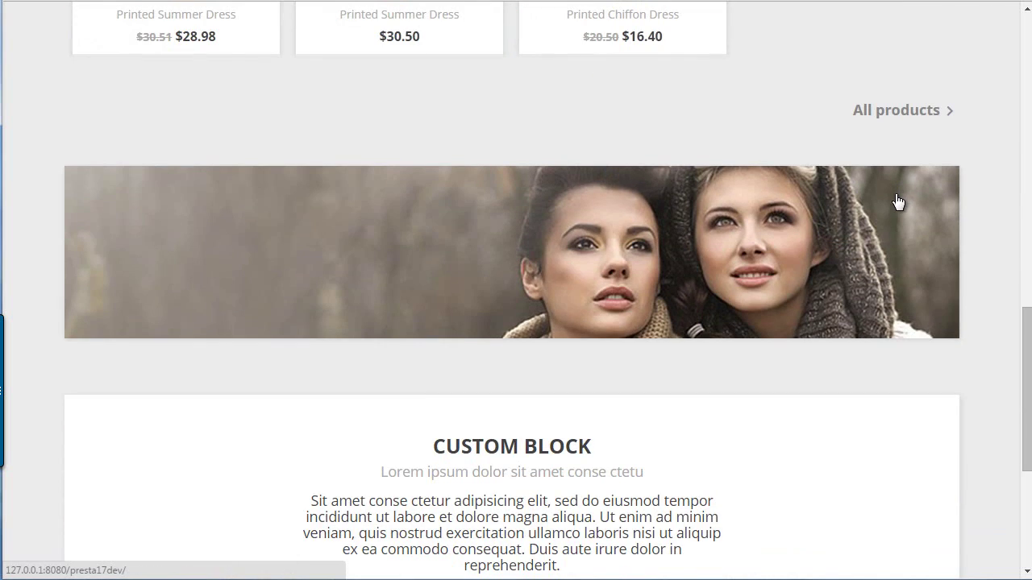
pyautogui.scroll(-3, 909, 260)
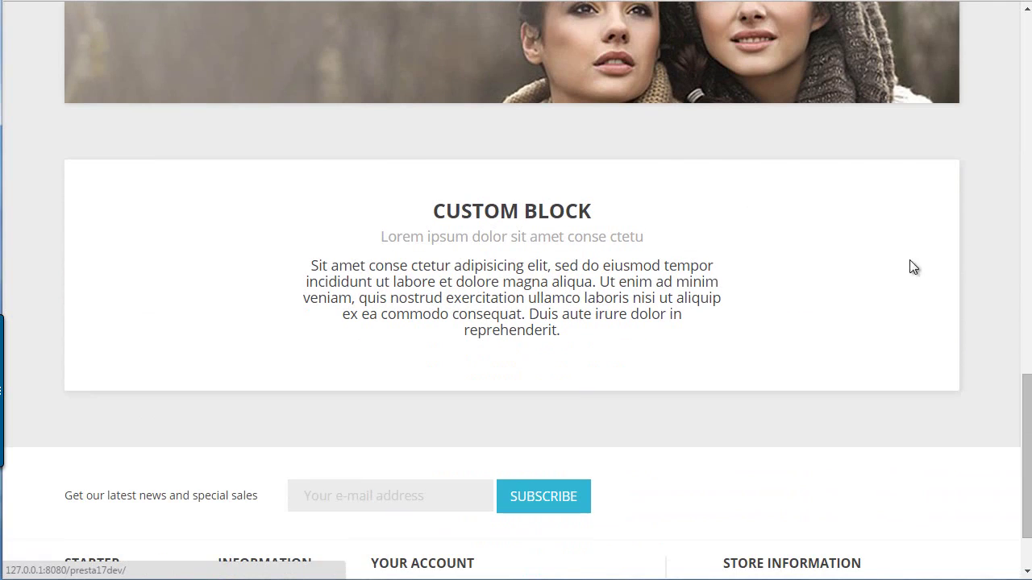
pyautogui.scroll(-1, 529, 273)
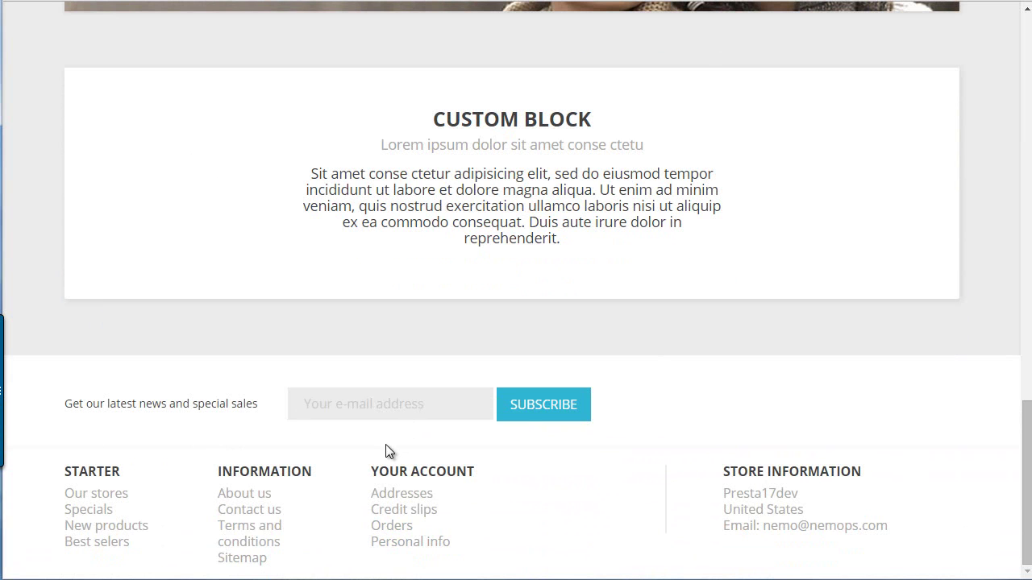
pyautogui.scroll(10, 385, 445)
pyautogui.scroll(5, 386, 444)
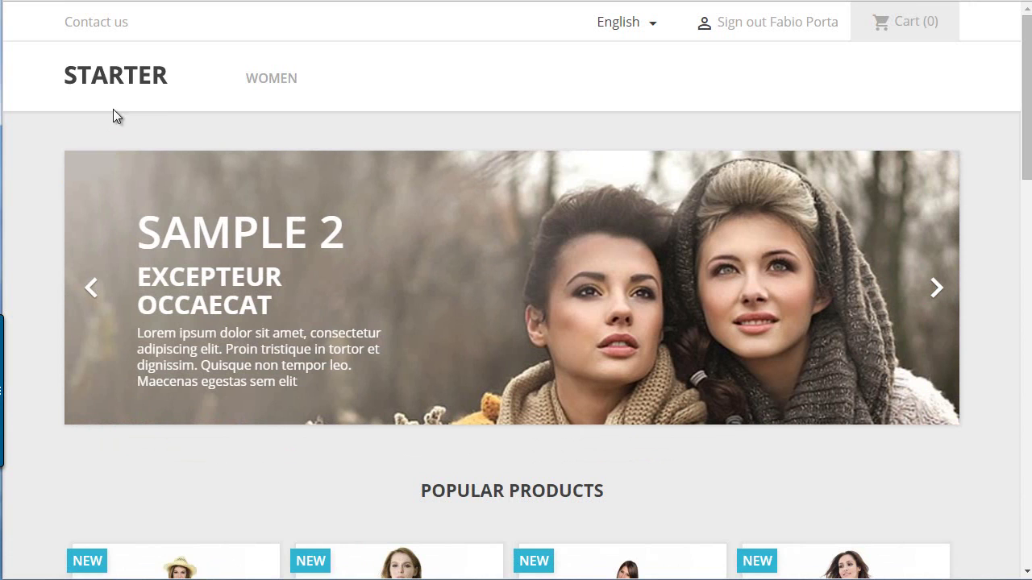
# Open the Women category and browse its product listing
pyautogui.moveTo(270, 79)
pyautogui.click(120, 135)
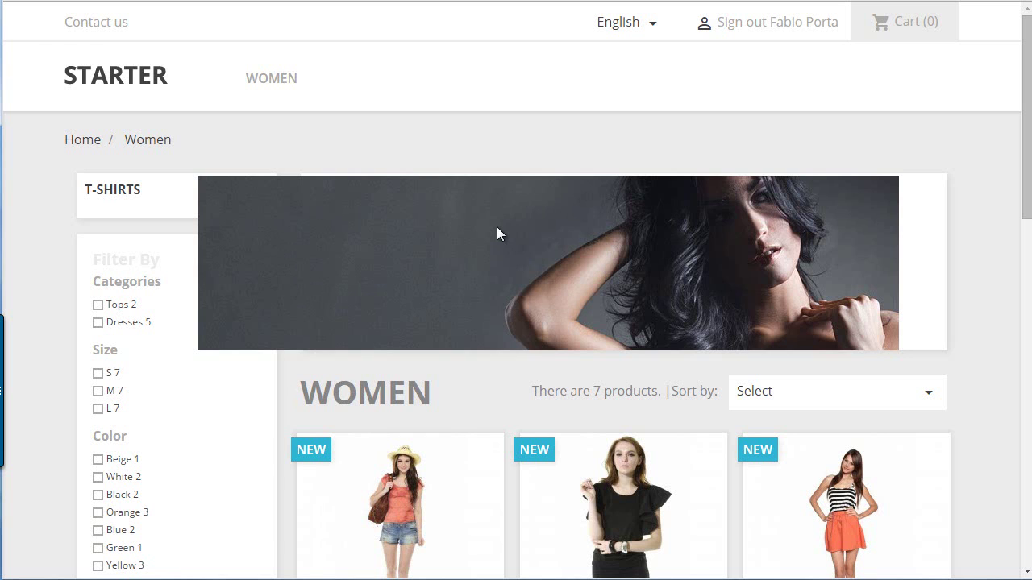
pyautogui.scroll(-2, 497, 227)
pyautogui.scroll(2, 223, 223)
pyautogui.scroll(-5, 120, 166)
pyautogui.scroll(-7, 121, 145)
pyautogui.scroll(4, 675, 317)
pyautogui.scroll(4, 667, 353)
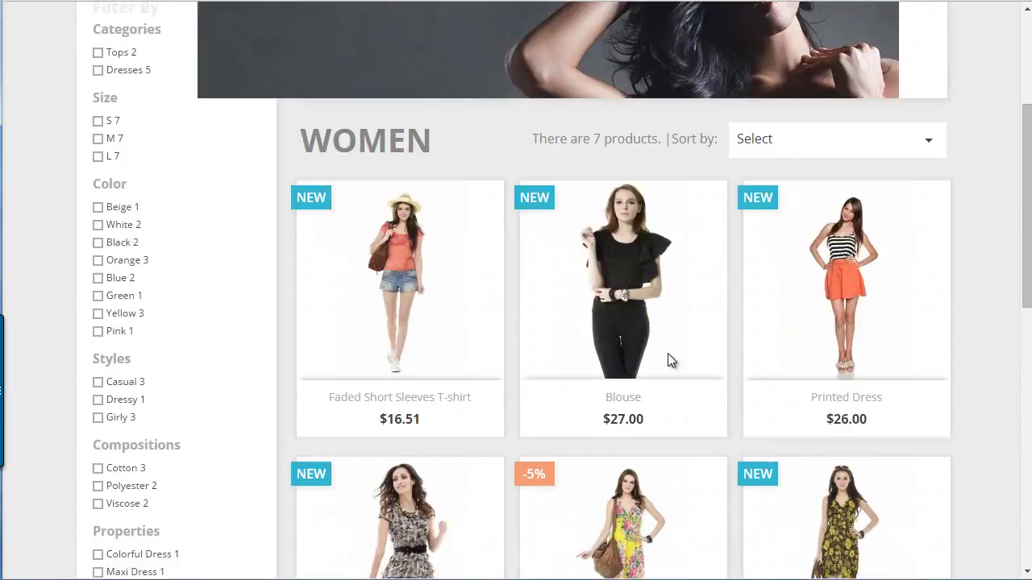
pyautogui.scroll(3, 205, 343)
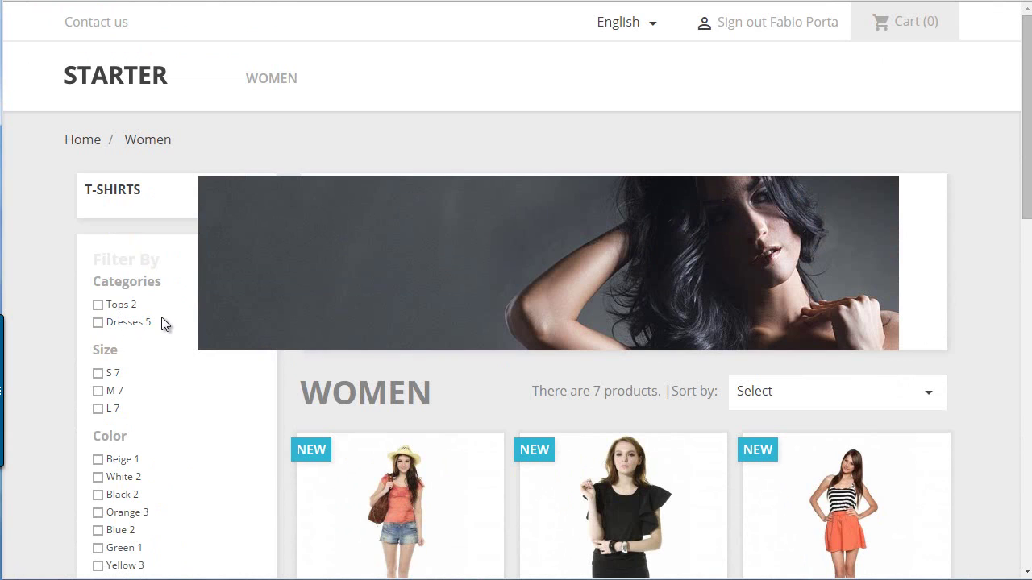
pyautogui.scroll(-2, 156, 319)
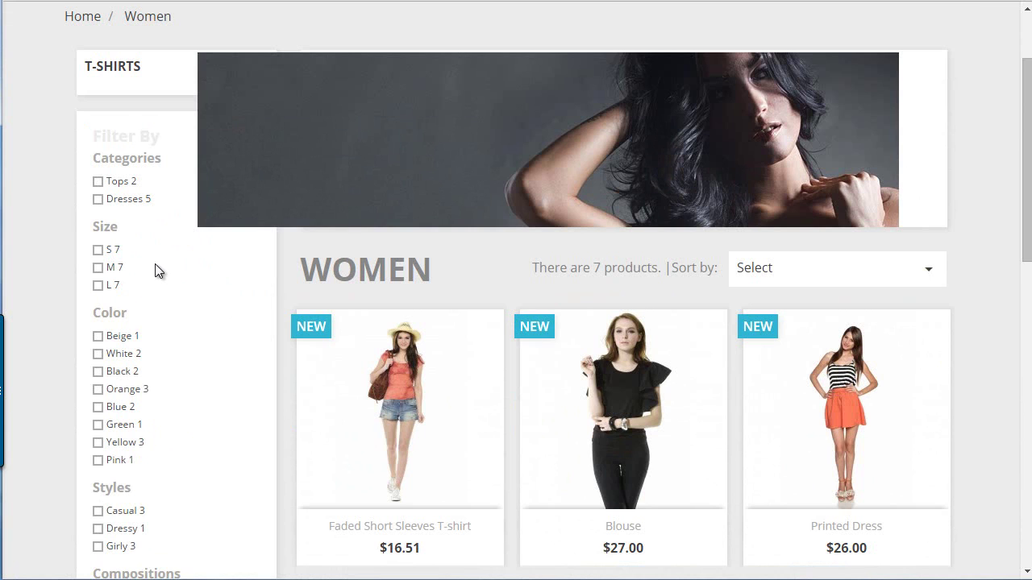
pyautogui.scroll(-2, 154, 263)
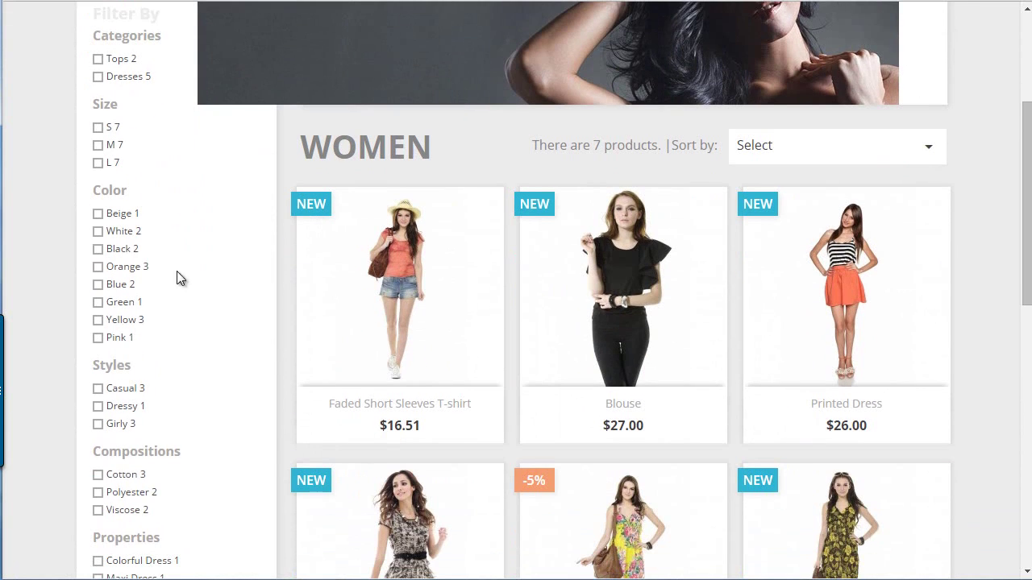
# Filter the Women products by Beige, then clear the filter to show all 7
pyautogui.click(116, 215)
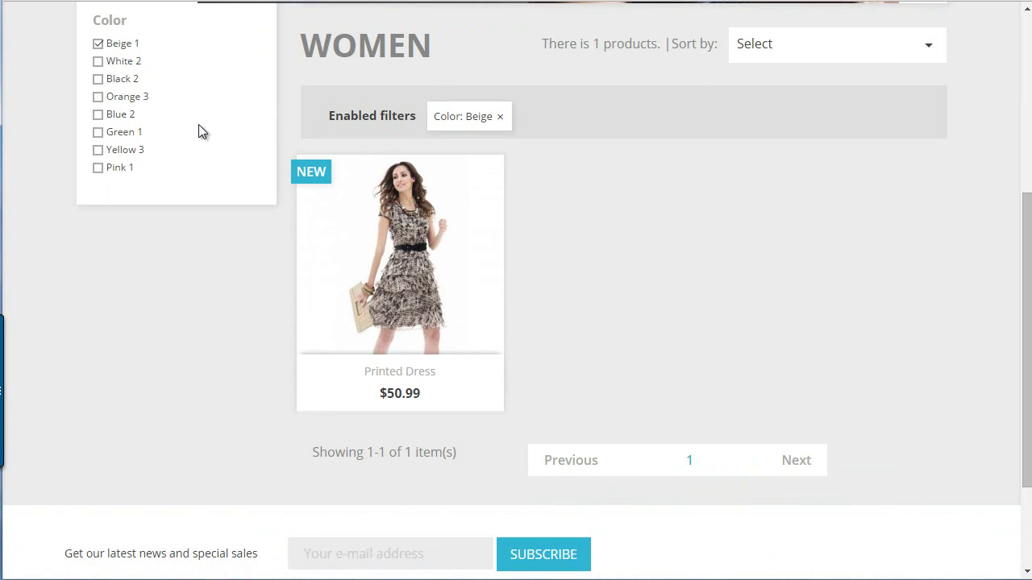
pyautogui.scroll(5, 205, 301)
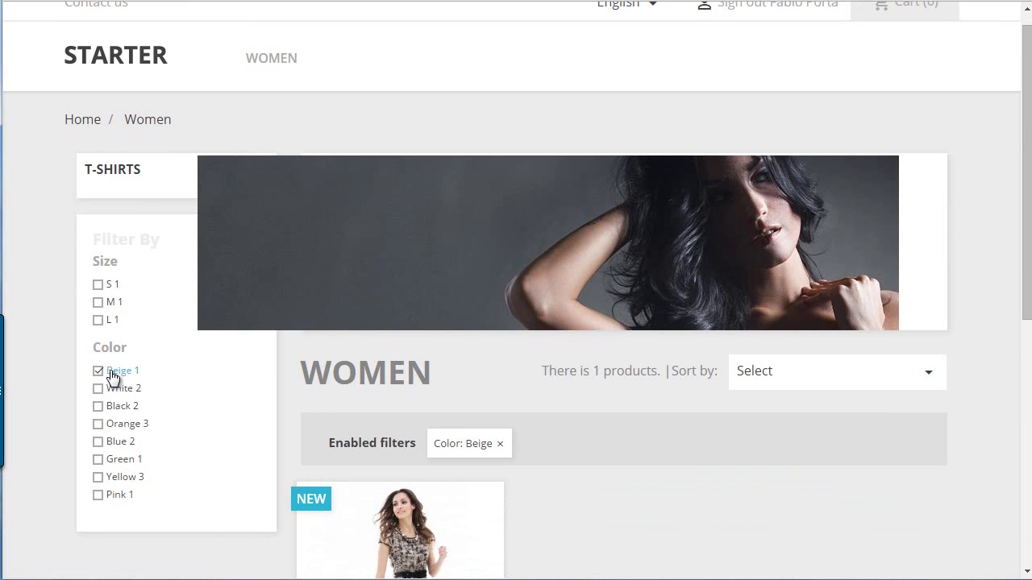
pyautogui.click(113, 373)
pyautogui.scroll(-1, 239, 303)
pyautogui.scroll(-3, 338, 242)
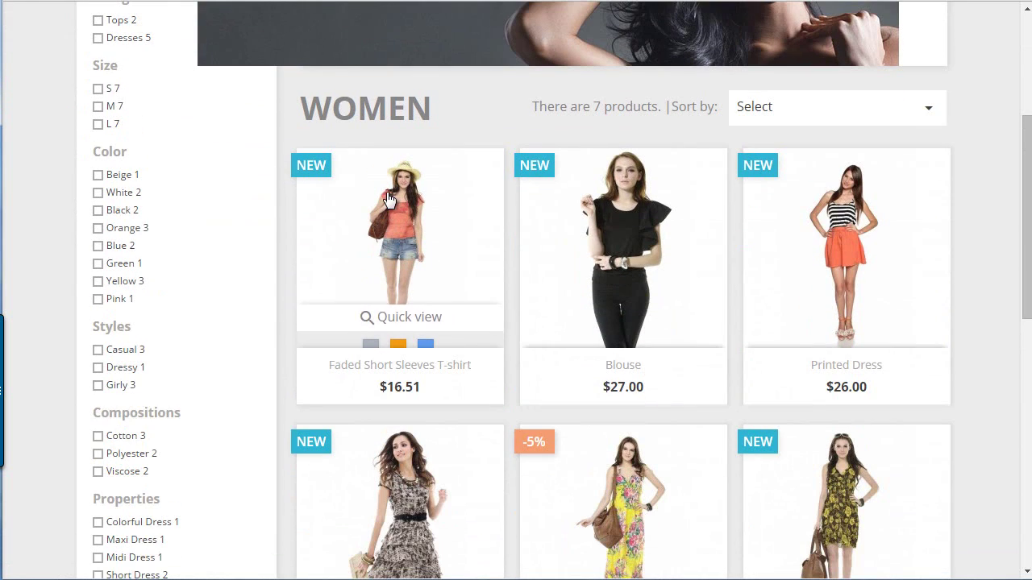
# Open the Faded Short Sleeves T-shirt page and add the size S orange shirt to the cart
pyautogui.click(386, 192)
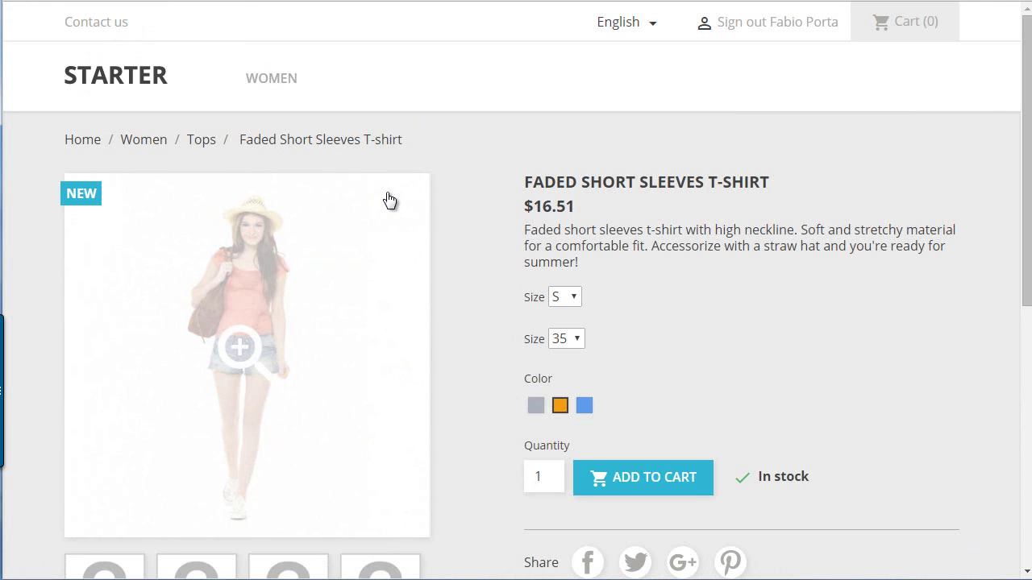
pyautogui.scroll(-1, 598, 258)
pyautogui.scroll(-1, 597, 257)
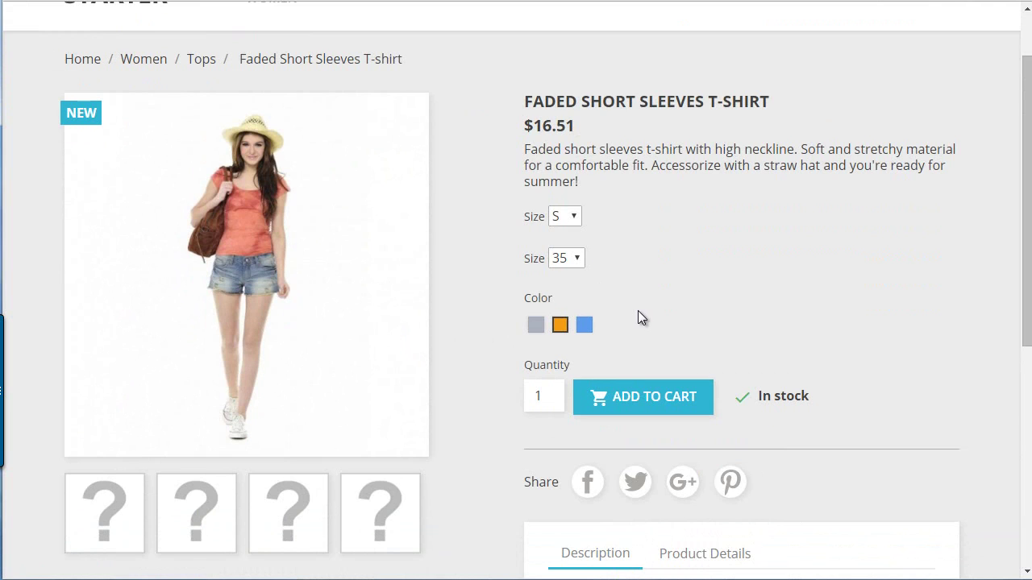
pyautogui.scroll(-2, 638, 311)
pyautogui.scroll(-3, 638, 310)
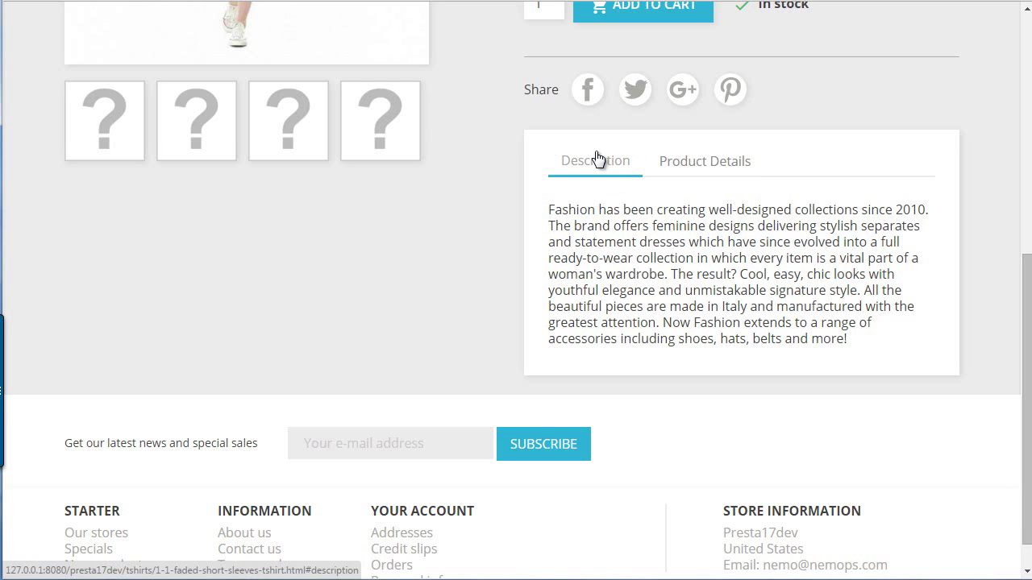
pyautogui.scroll(-1, 597, 157)
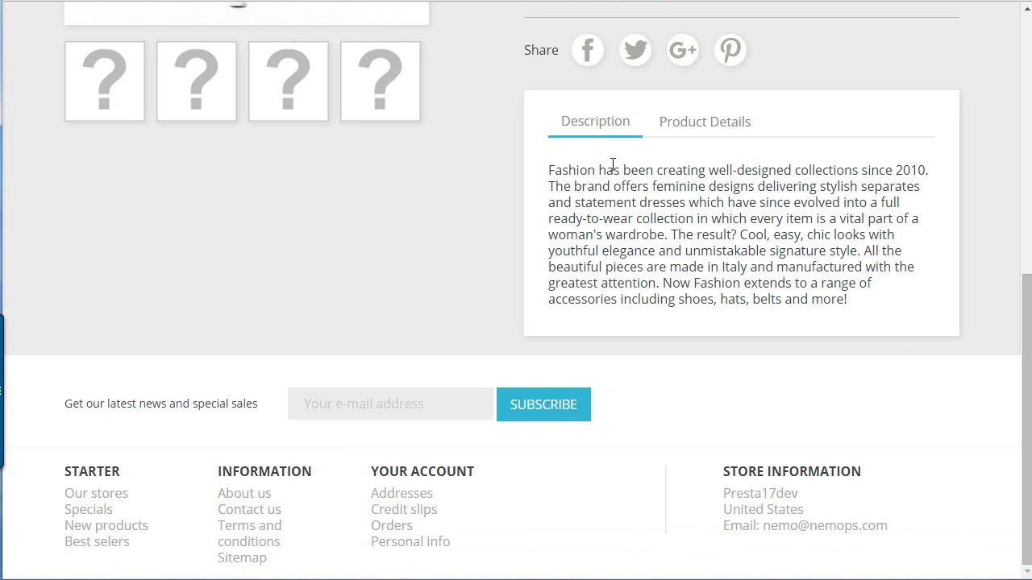
pyautogui.scroll(1, 605, 201)
pyautogui.scroll(8, 594, 274)
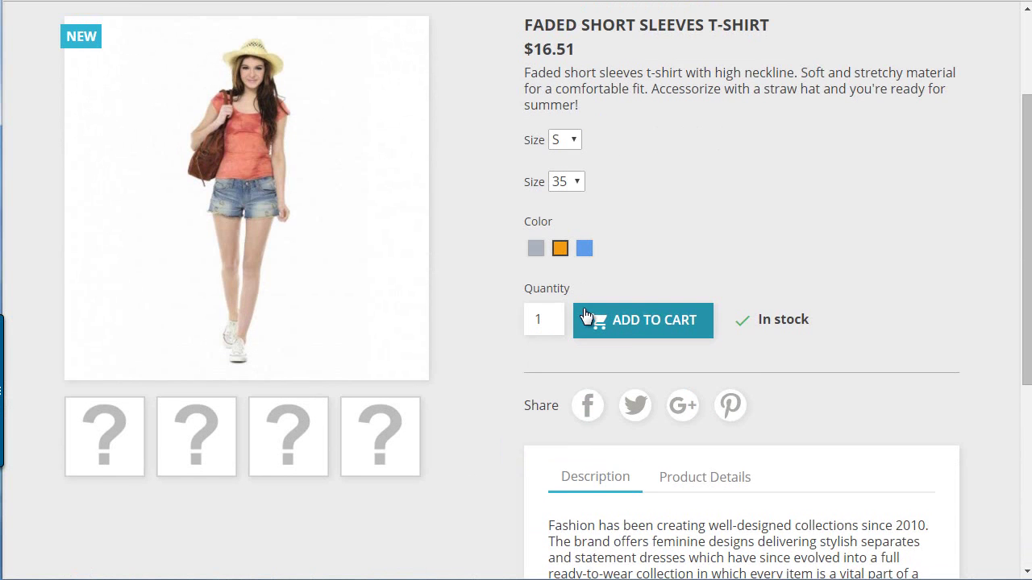
pyautogui.click(625, 327)
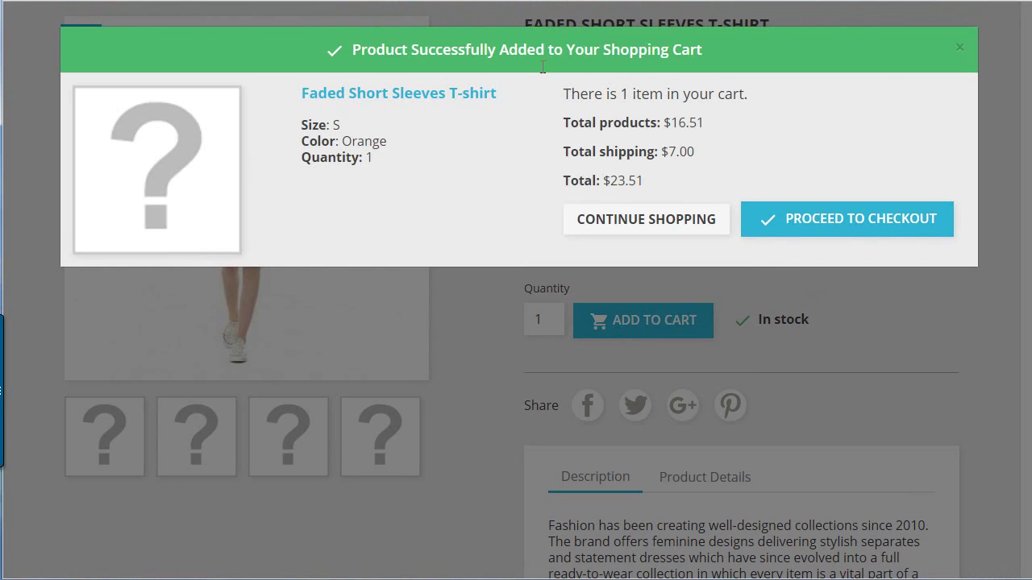
# Go from the added-to-cart notice to the cart and start checkout
pyautogui.click(824, 218)
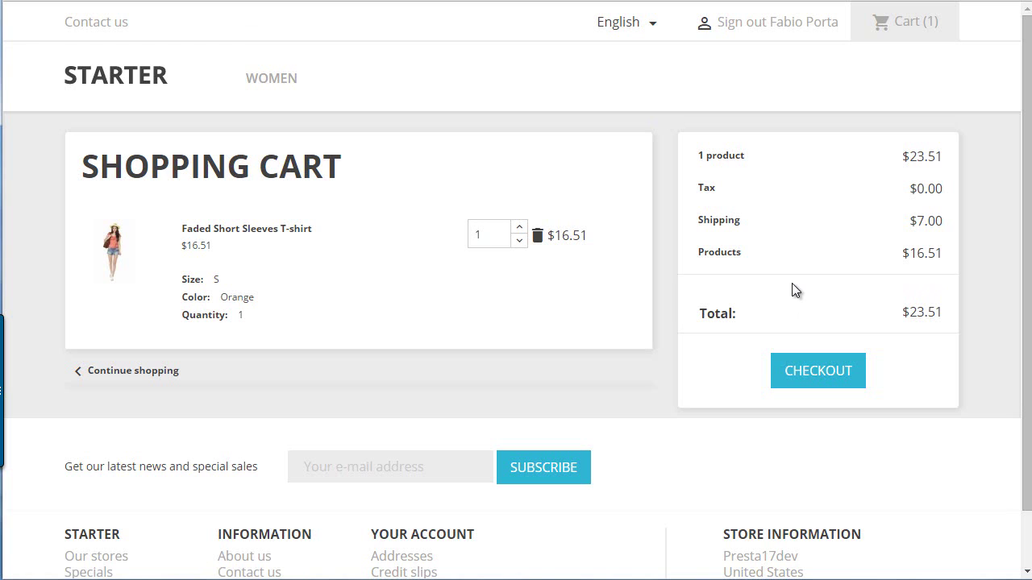
pyautogui.click(820, 370)
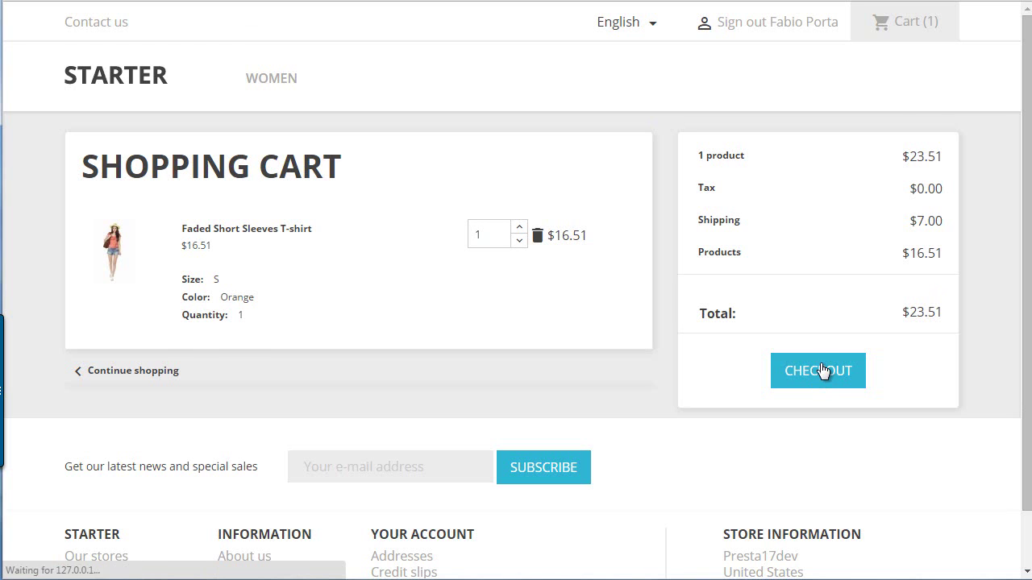
pyautogui.scroll(-3, 741, 242)
pyautogui.scroll(-2, 484, 222)
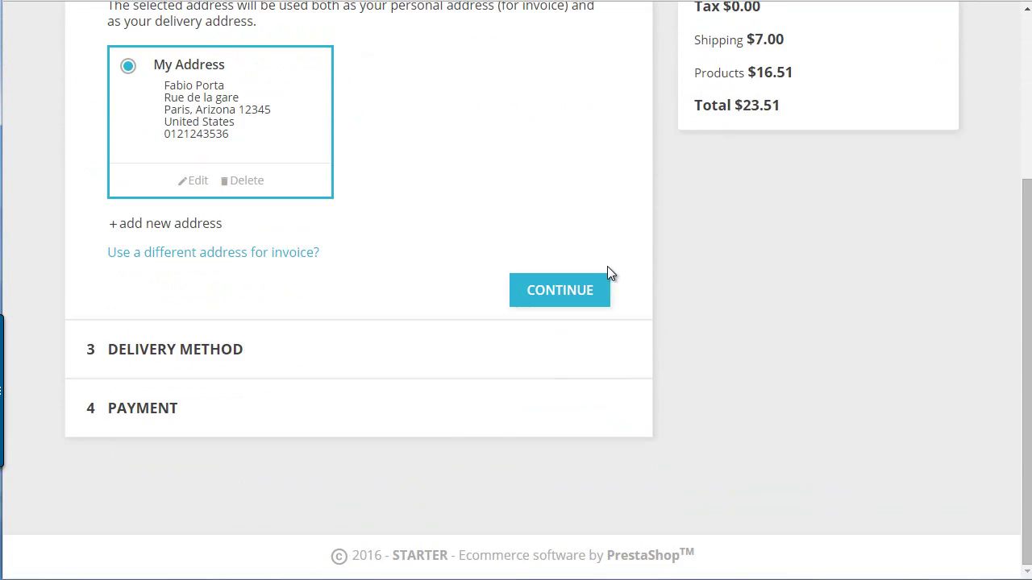
pyautogui.scroll(3, 726, 291)
pyautogui.scroll(-2, 532, 210)
pyautogui.scroll(4, 415, 190)
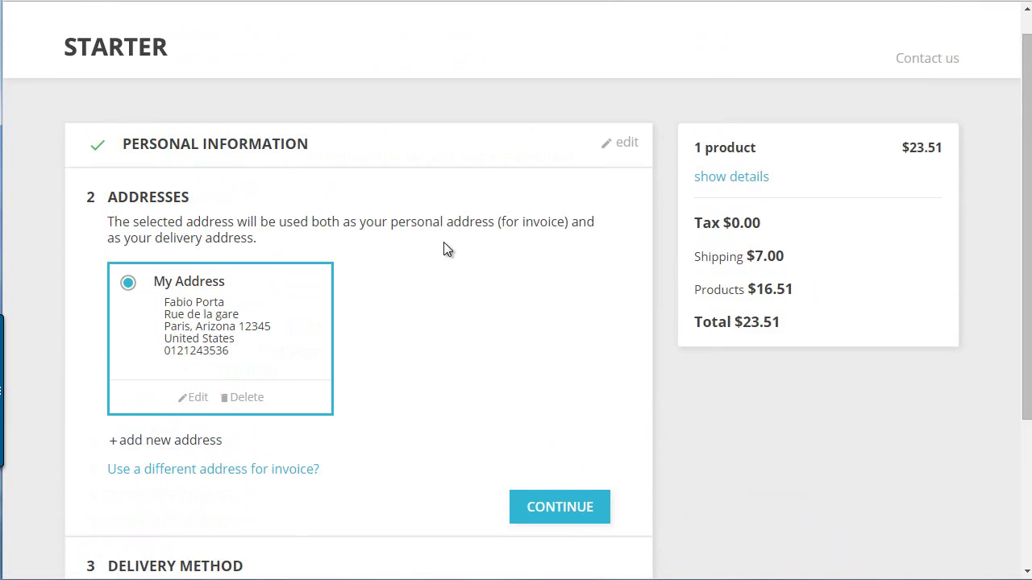
pyautogui.scroll(-2, 474, 244)
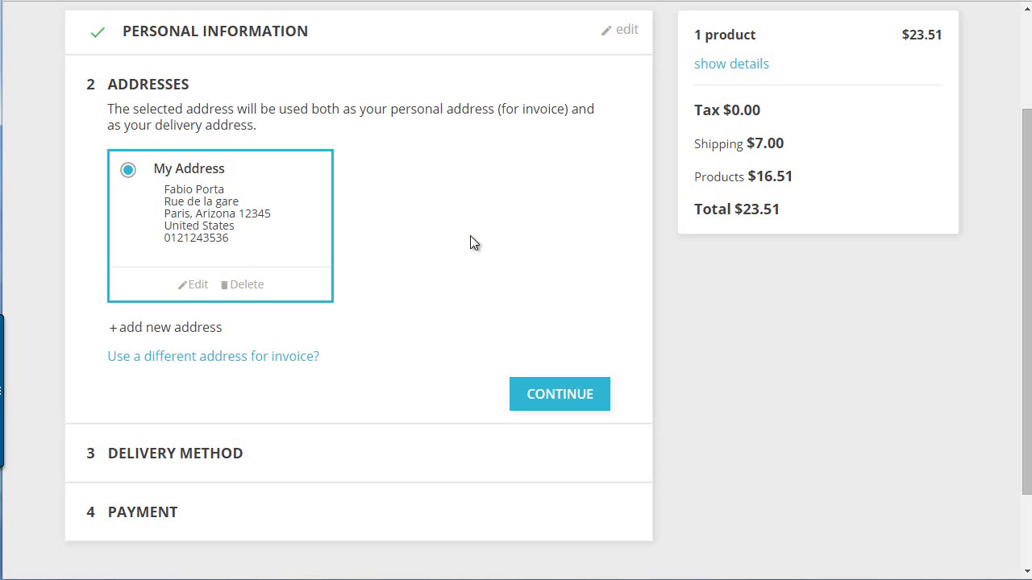
pyautogui.scroll(-1, 467, 245)
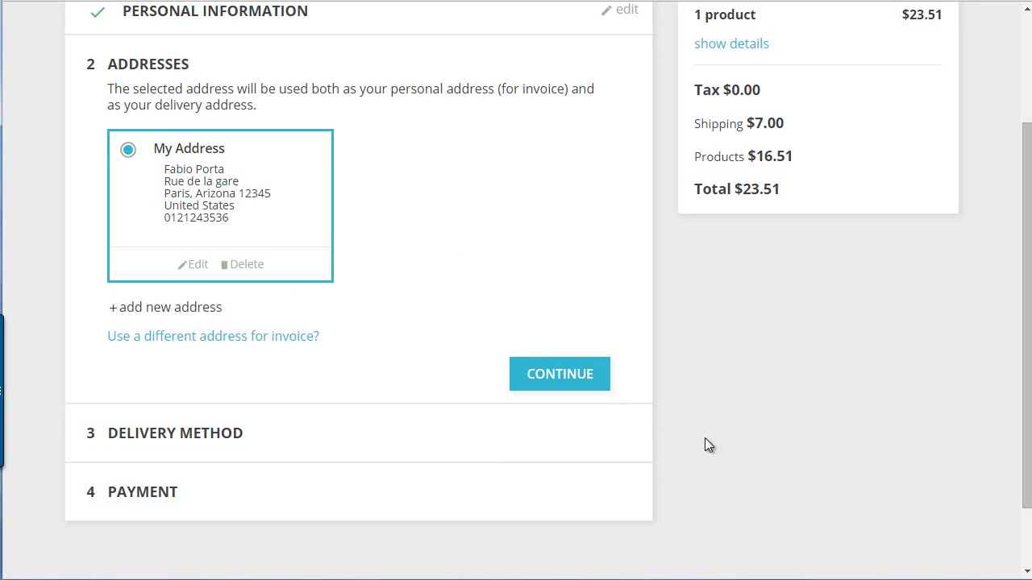
# Confirm the address and the $7.00 carrier to reach the payment step
pyautogui.click(571, 370)
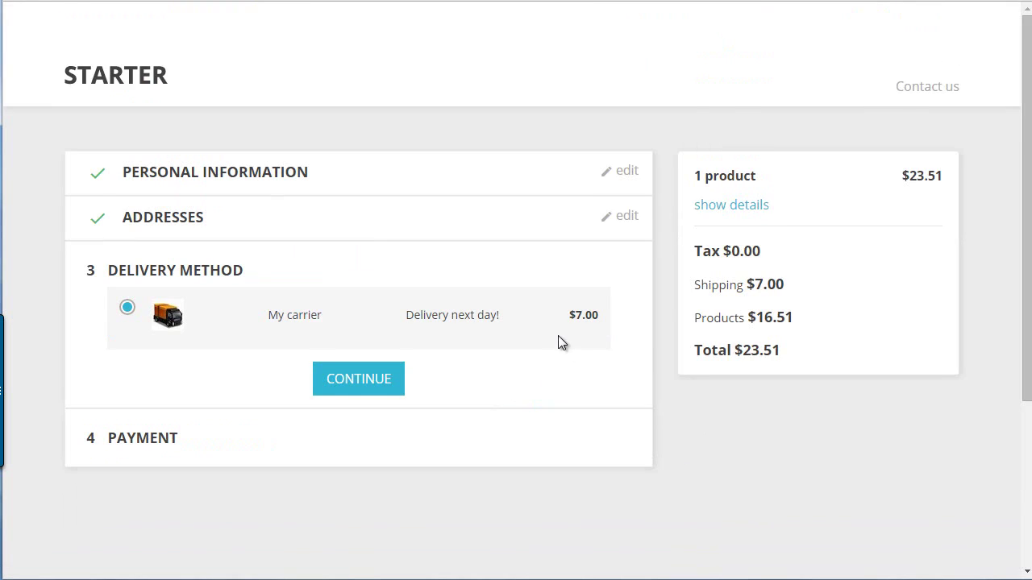
pyautogui.scroll(-3, 484, 314)
pyautogui.click(376, 256)
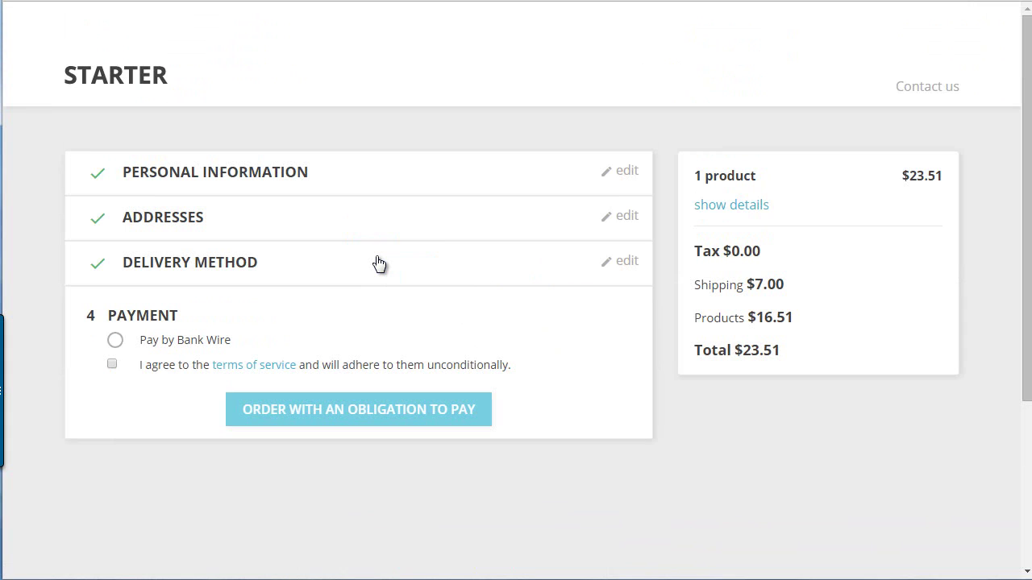
# Choose Pay by Bank Wire, accept the terms, and submit with Order With an Obligation to Pay
pyautogui.scroll(-2, 379, 258)
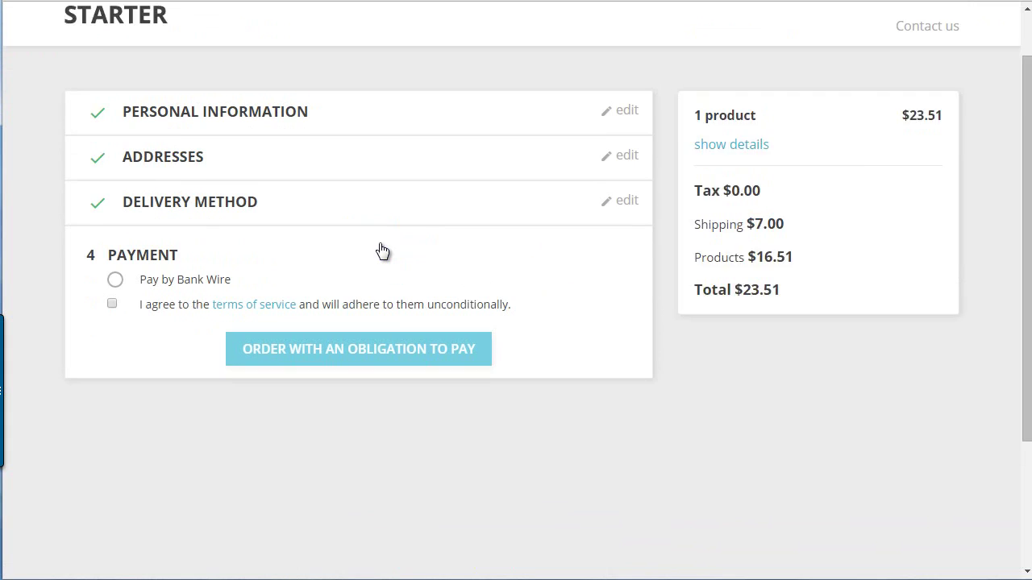
pyautogui.click(116, 259)
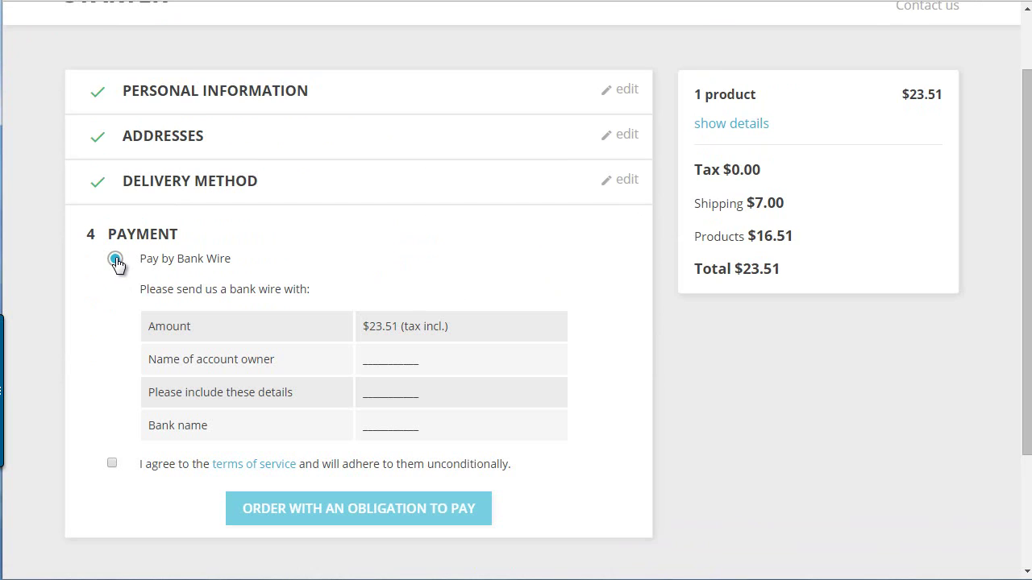
pyautogui.scroll(-2, 272, 273)
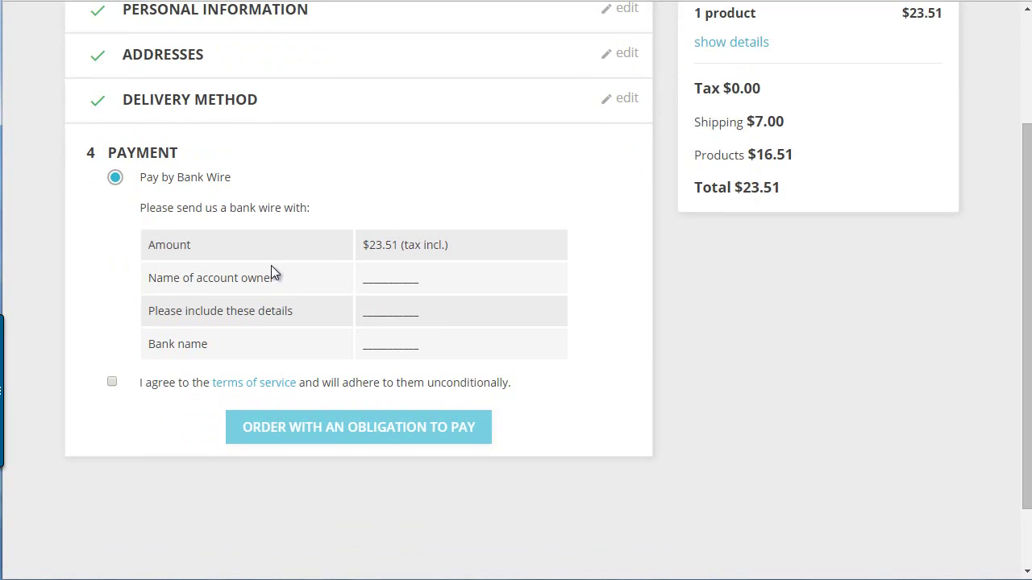
pyautogui.click(112, 382)
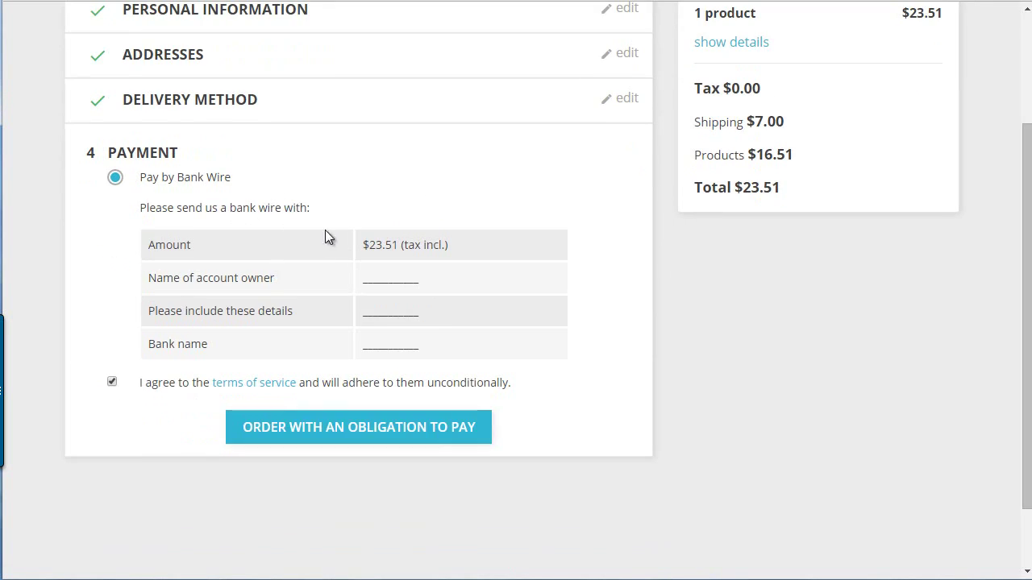
pyautogui.click(355, 428)
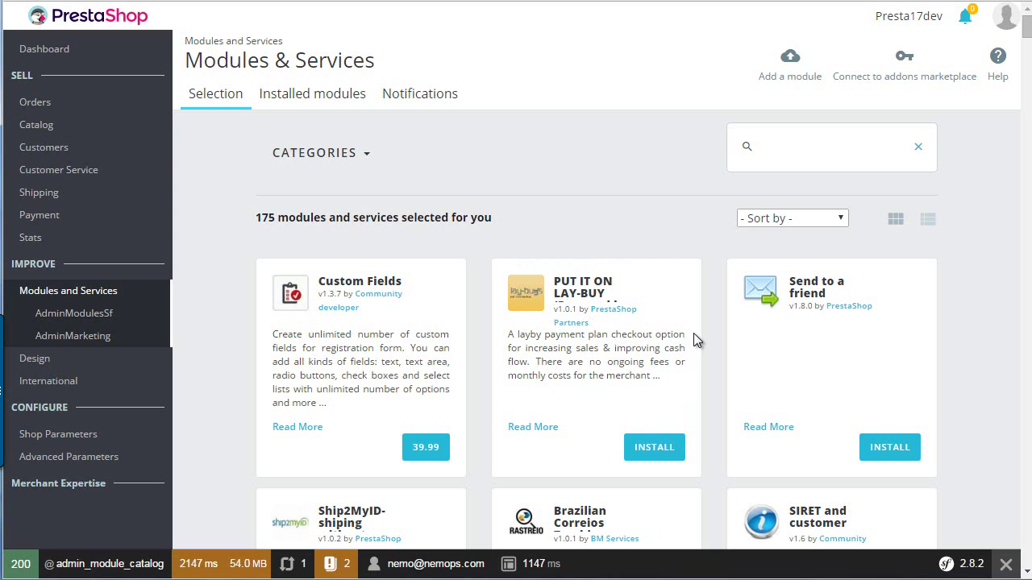
pyautogui.moveTo(247, 563)
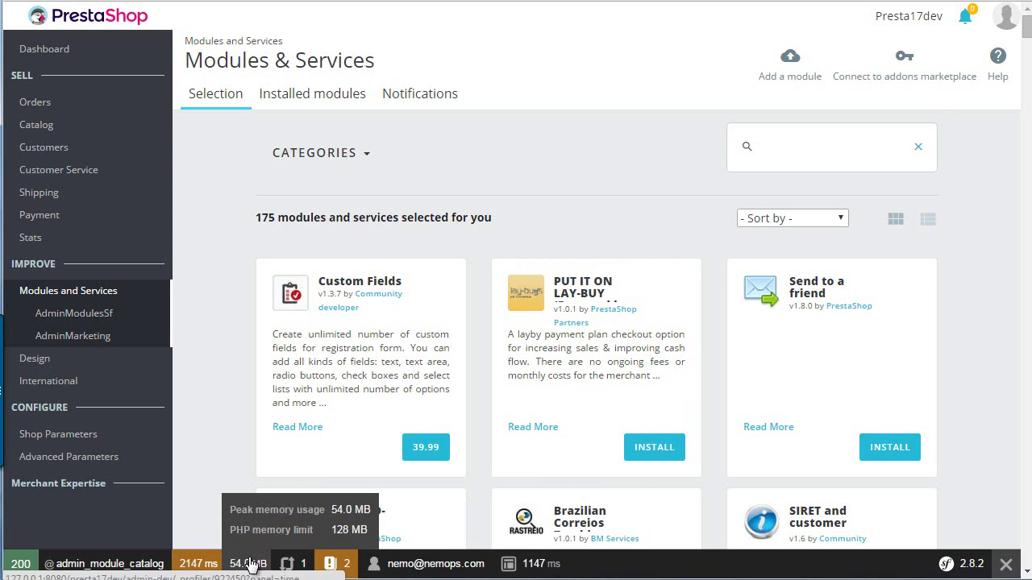
# Reload the Modules & Services Selection tab via AdminModulesSf and review the 175 modules
pyautogui.scroll(-1, 250, 564)
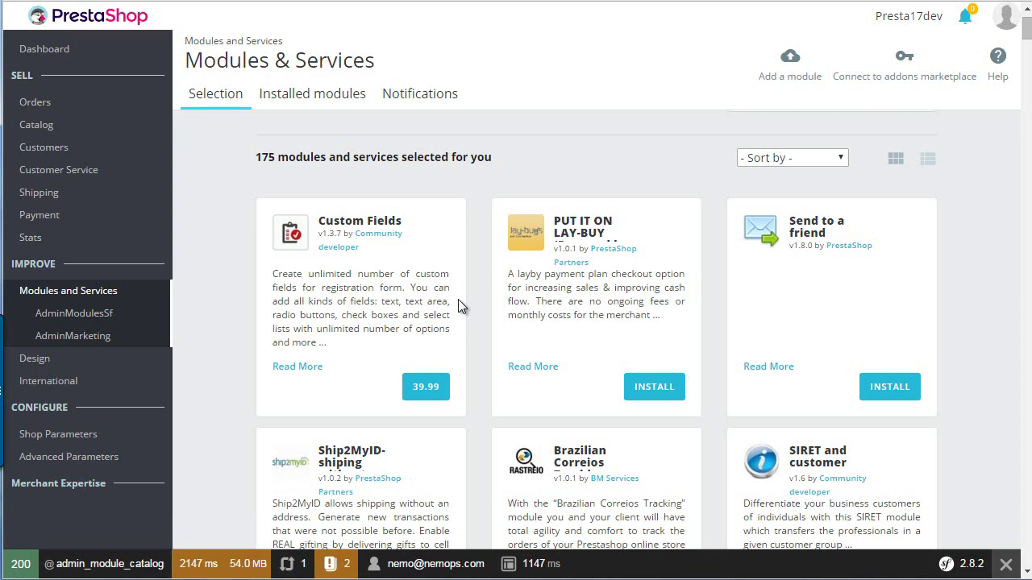
pyautogui.scroll(-1, 475, 299)
pyautogui.scroll(1, 482, 356)
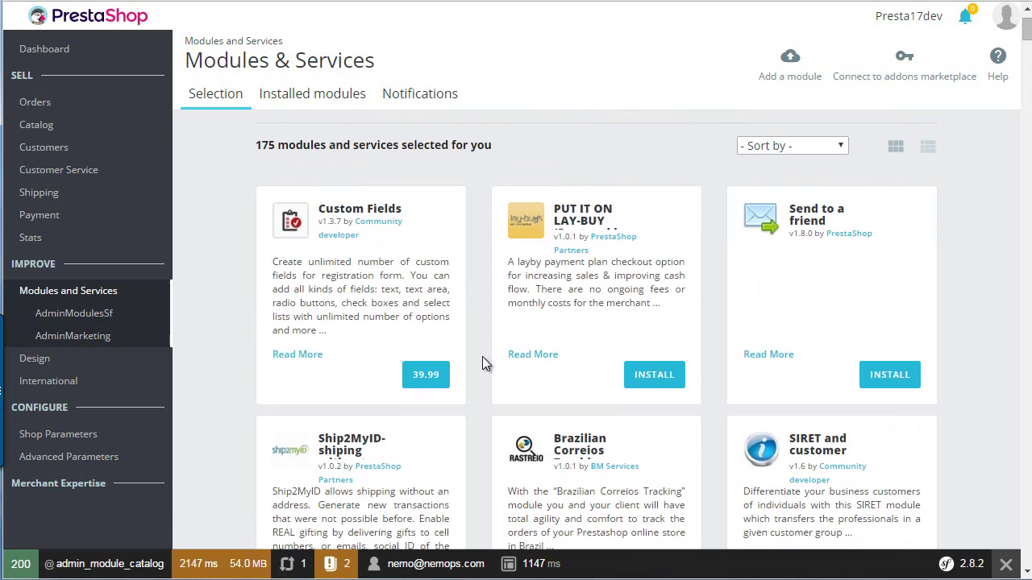
pyautogui.scroll(1, 482, 356)
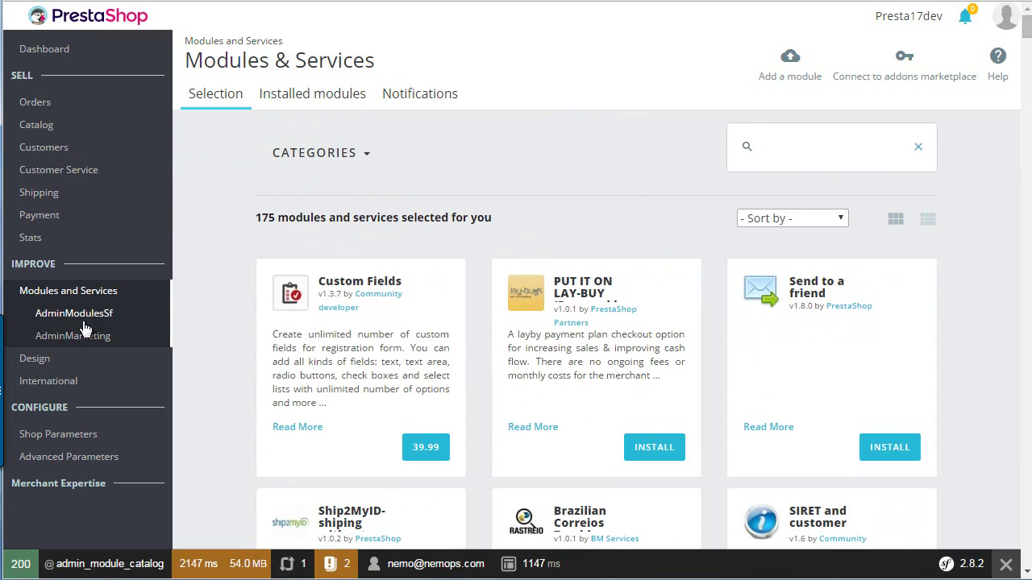
pyautogui.click(95, 291)
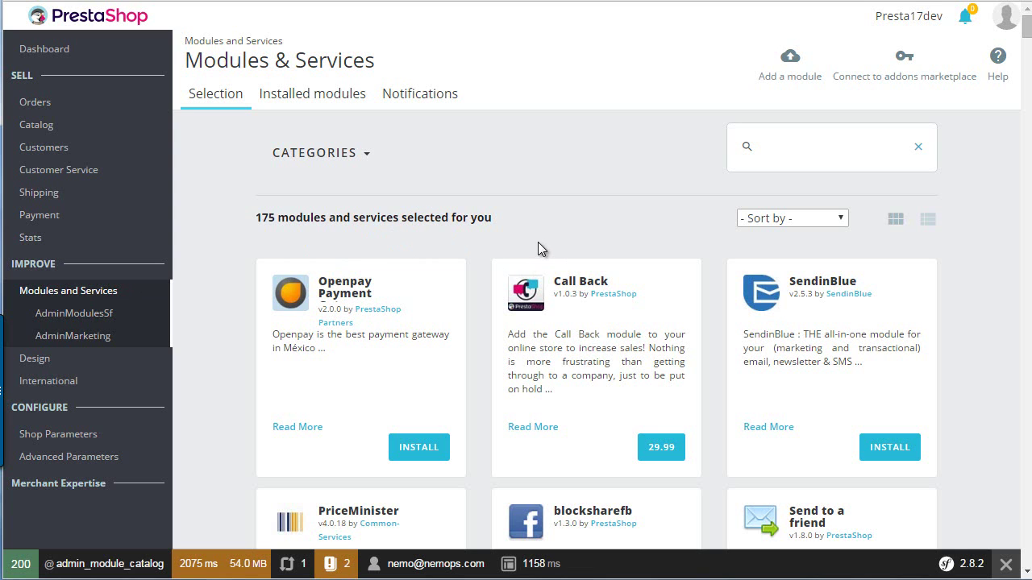
pyautogui.scroll(-2, 535, 239)
pyautogui.scroll(2, 403, 225)
pyautogui.click(326, 100)
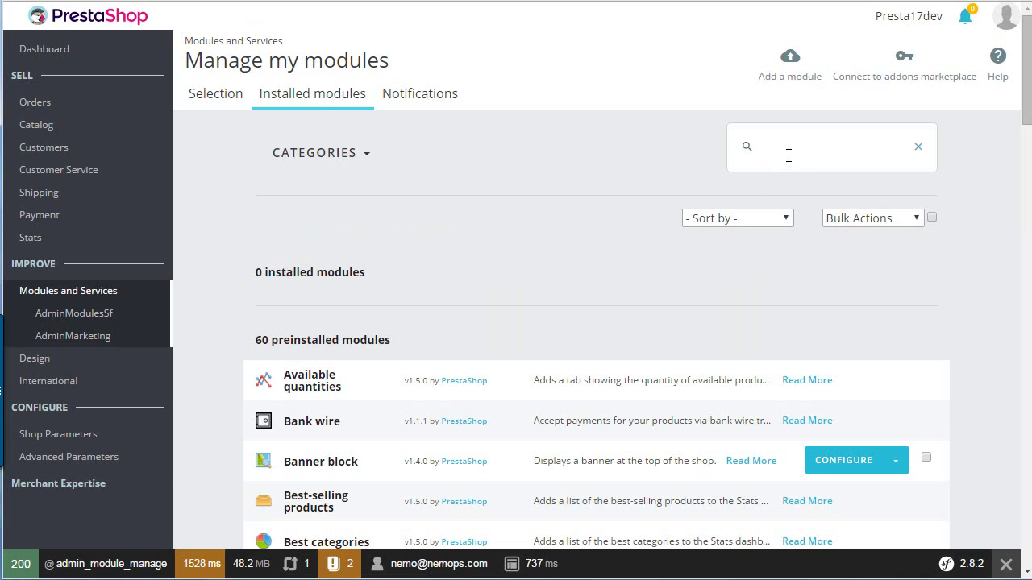
pyautogui.write('categor')
pyautogui.write('y')
pyautogui.press('Return')
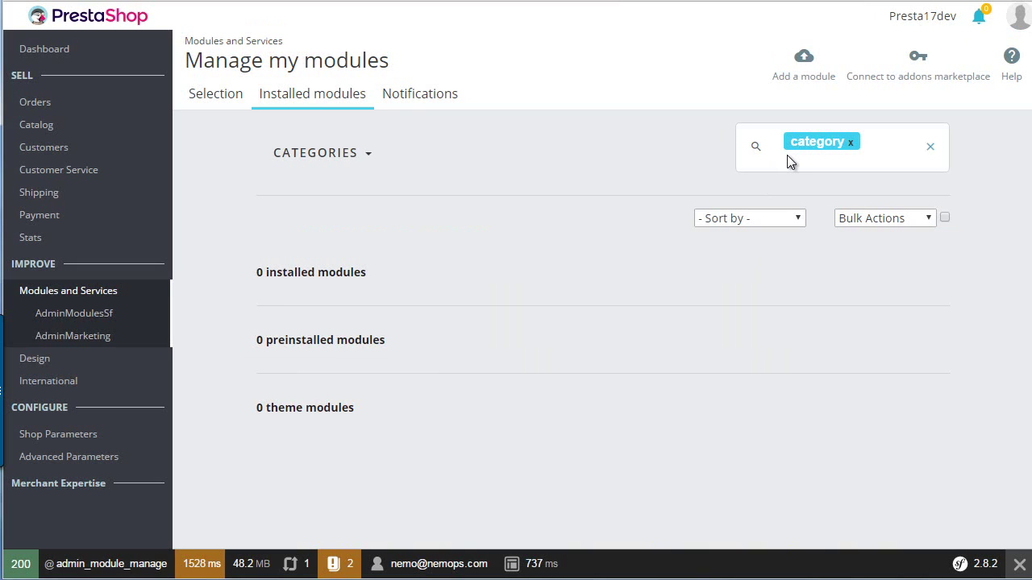
pyautogui.click(852, 143)
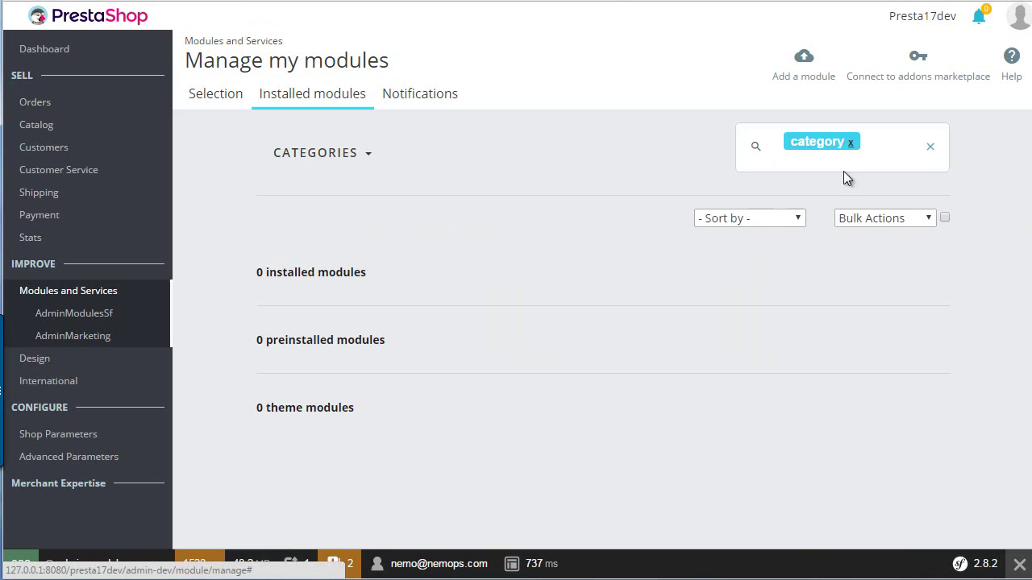
pyautogui.write('categ')
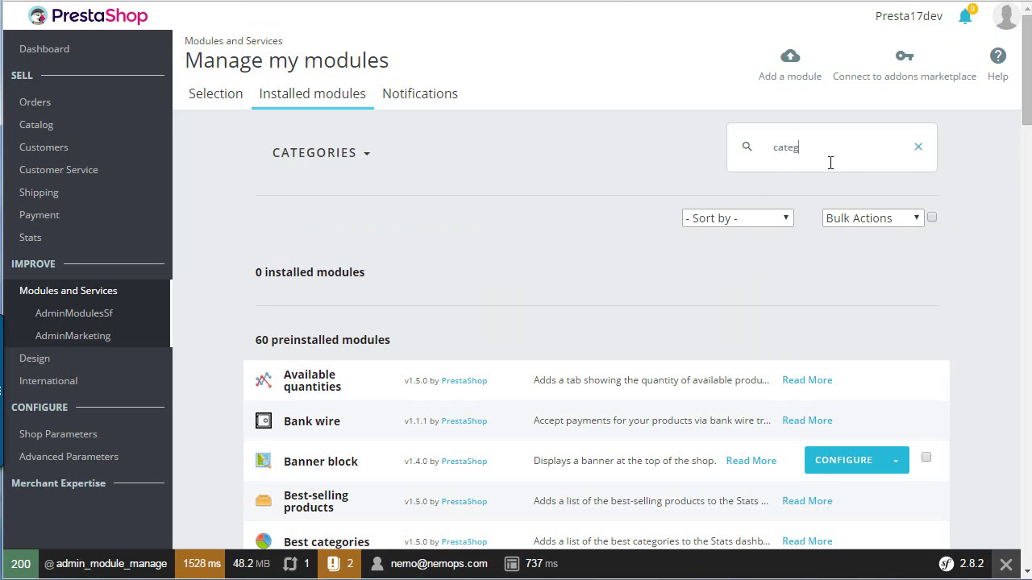
pyautogui.write('or')
pyautogui.write('ies')
pyautogui.press('Return')
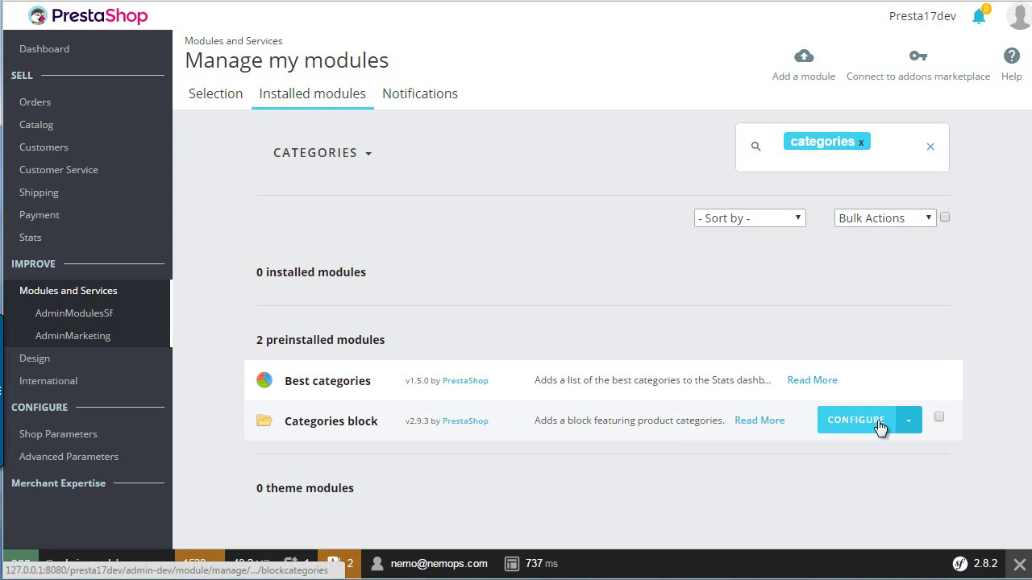
pyautogui.click(225, 101)
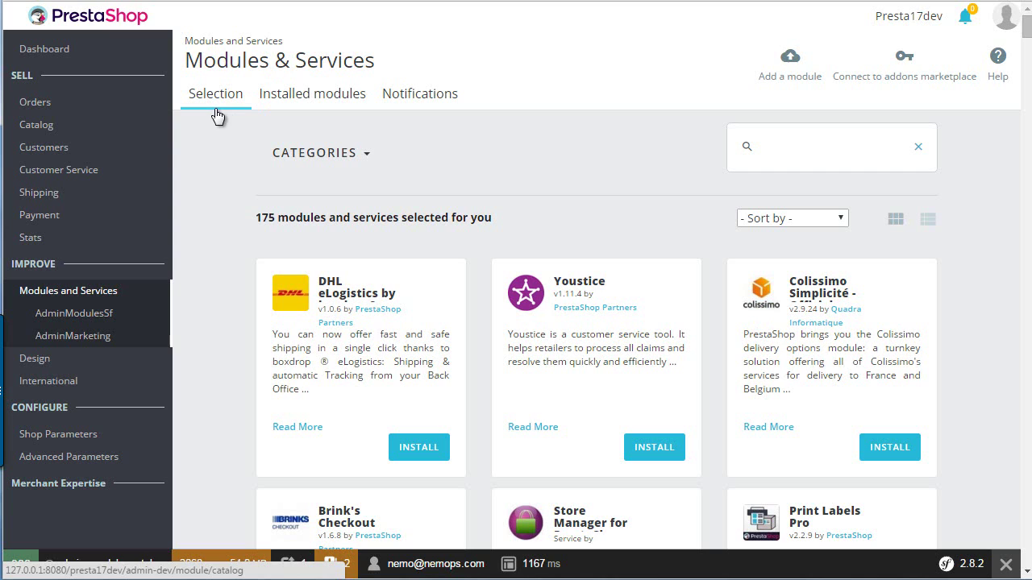
pyautogui.moveTo(36, 125)
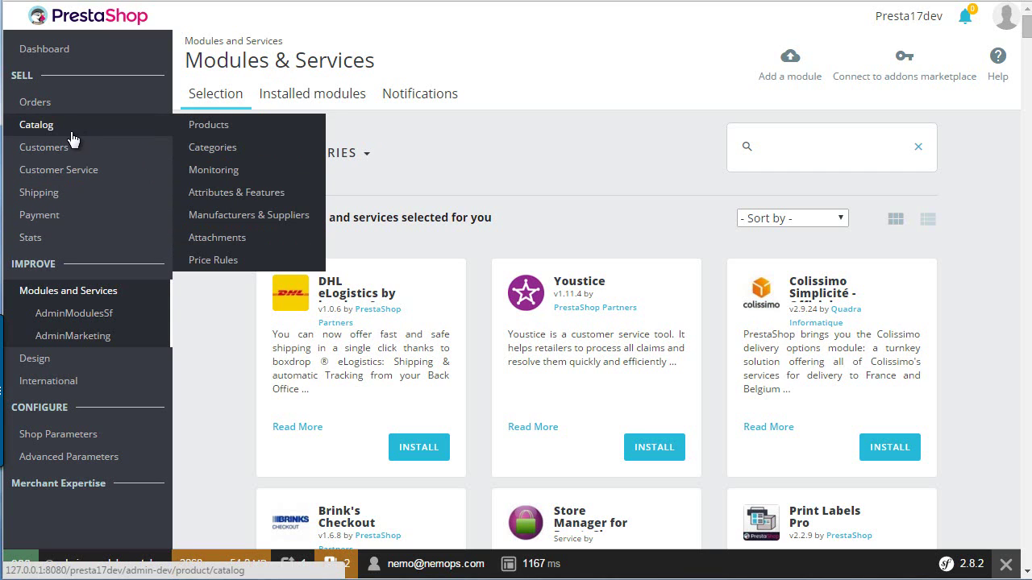
pyautogui.click(211, 125)
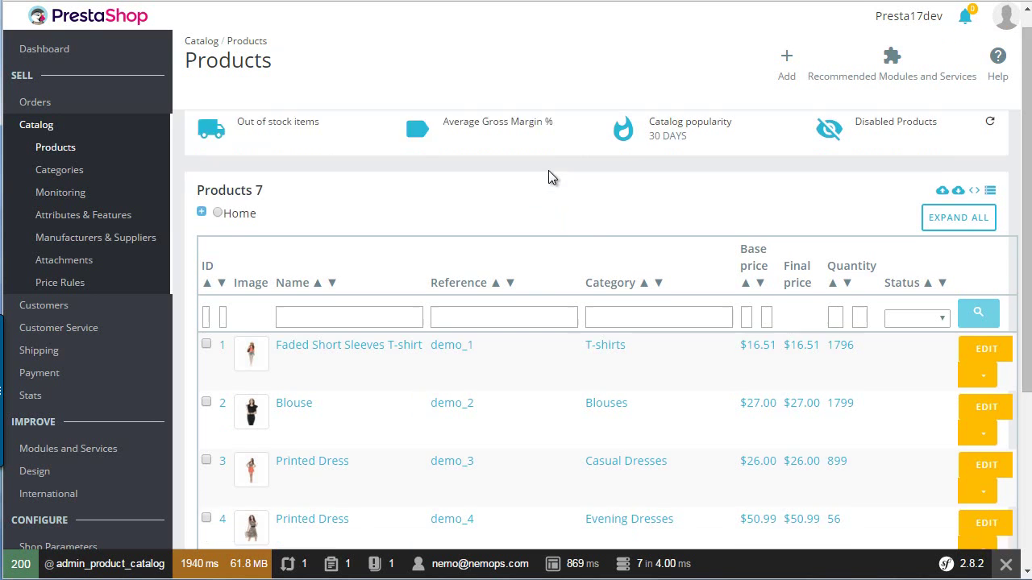
pyautogui.scroll(-3, 565, 242)
pyautogui.scroll(2, 612, 338)
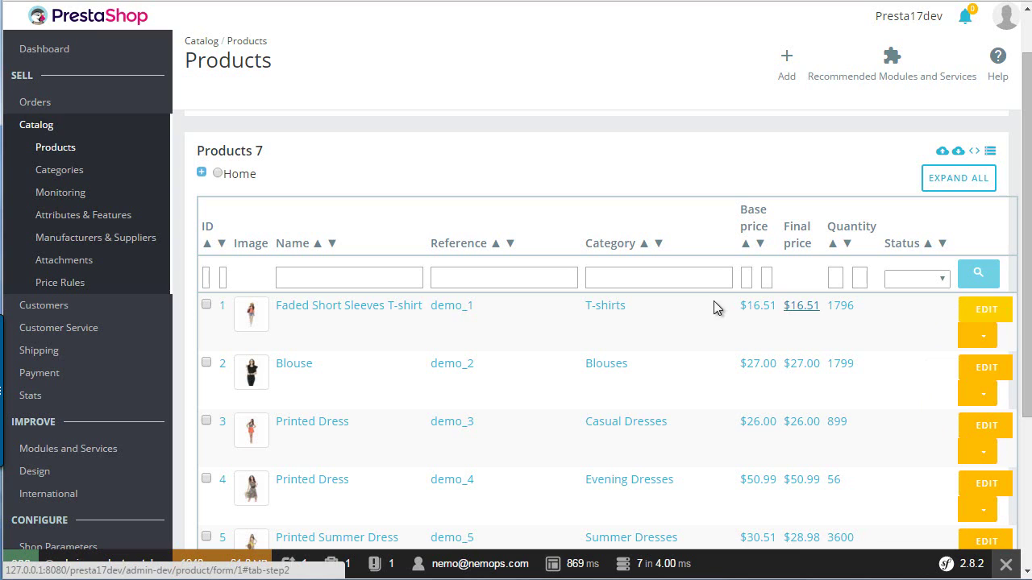
# Open the Faded Short Sleeves T-shirt edit form and check its product type, keeping Standard
pyautogui.click(382, 314)
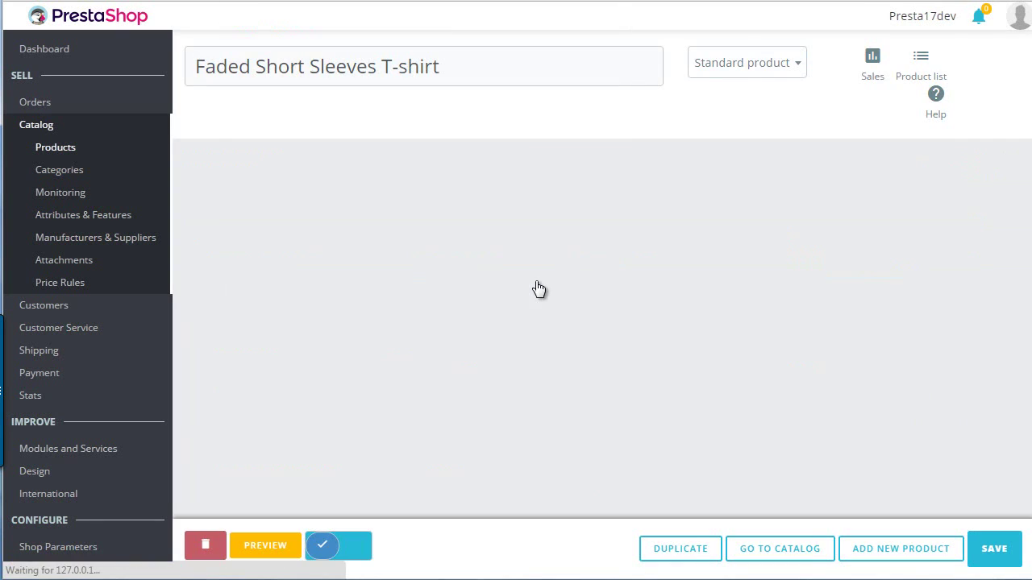
pyautogui.scroll(-1, 540, 287)
pyautogui.scroll(-2, 544, 290)
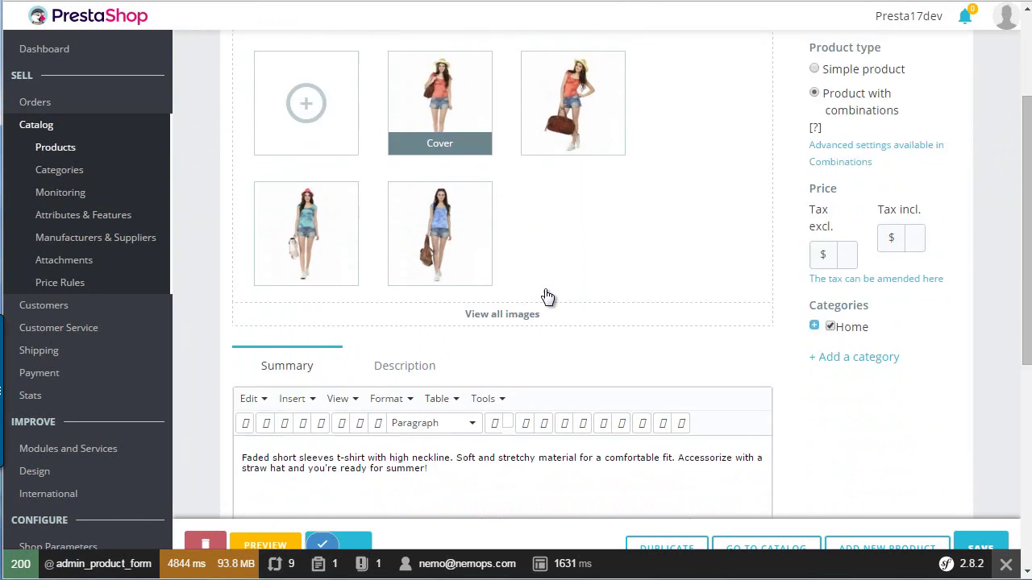
pyautogui.scroll(-2, 541, 274)
pyautogui.scroll(-1, 538, 268)
pyautogui.scroll(5, 530, 270)
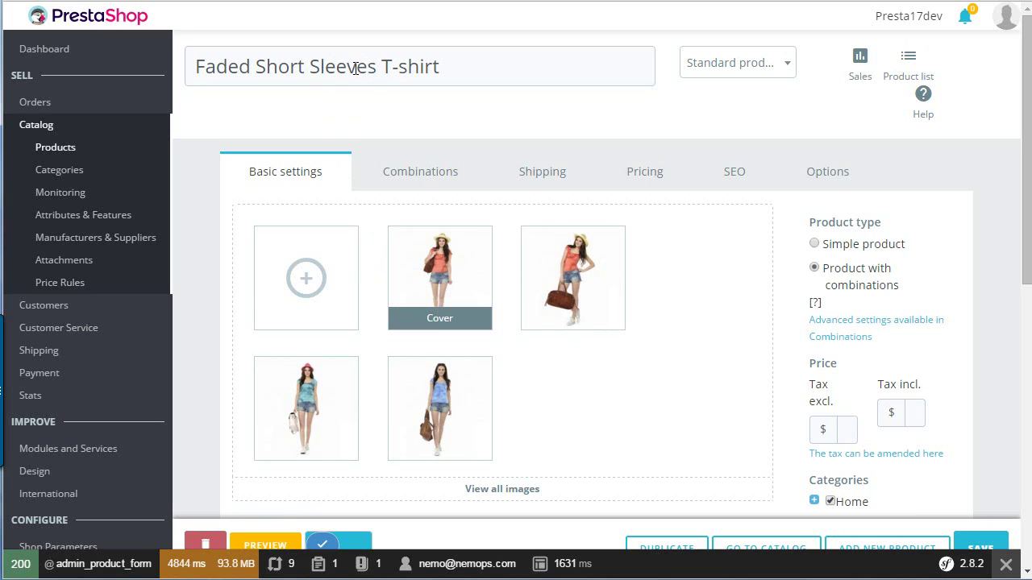
pyautogui.click(752, 71)
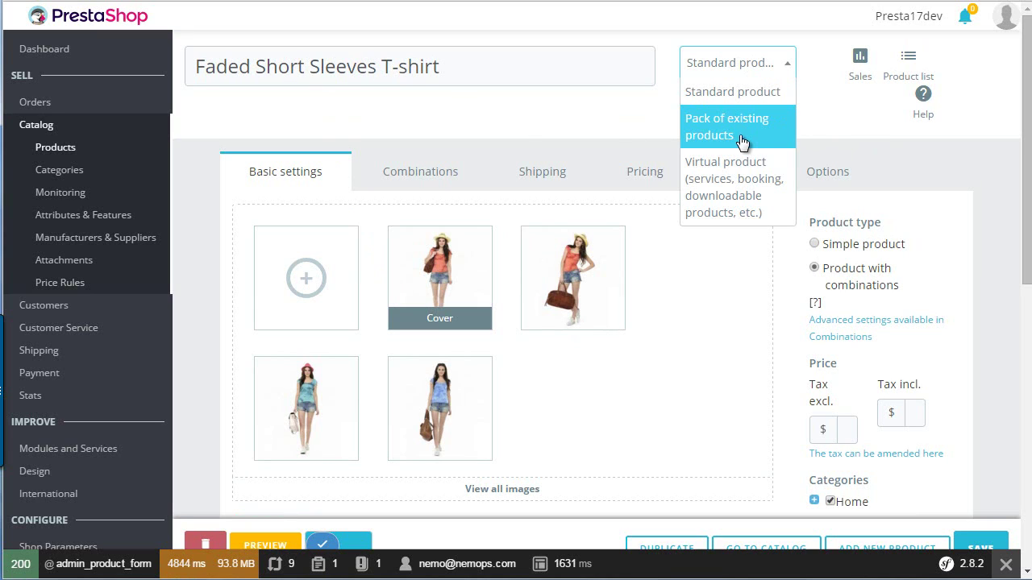
pyautogui.click(471, 122)
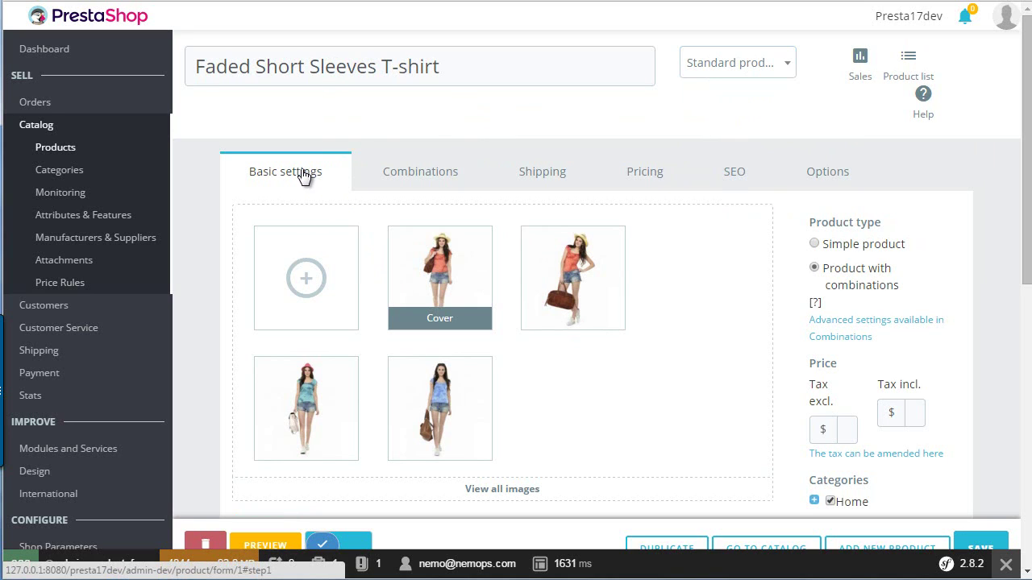
# Start adding a new product image, then cancel it
pyautogui.scroll(-1, 331, 198)
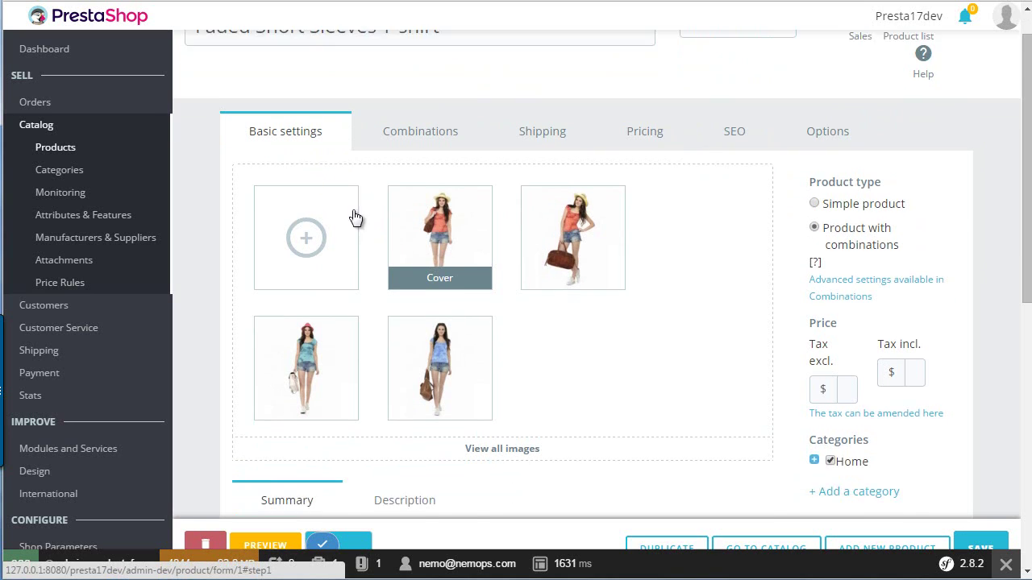
pyautogui.scroll(-1, 565, 331)
pyautogui.click(581, 299)
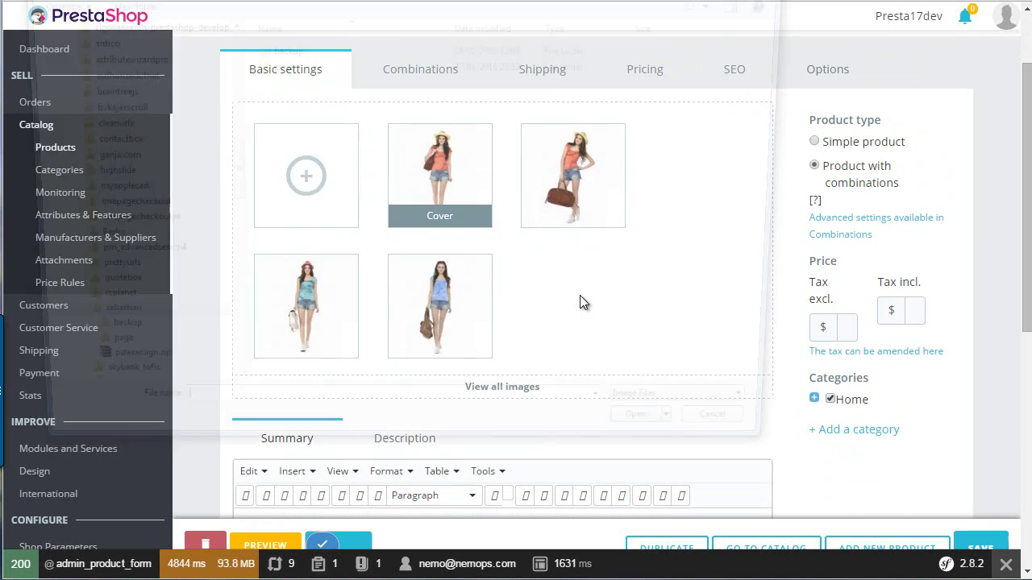
pyautogui.press('Escape')
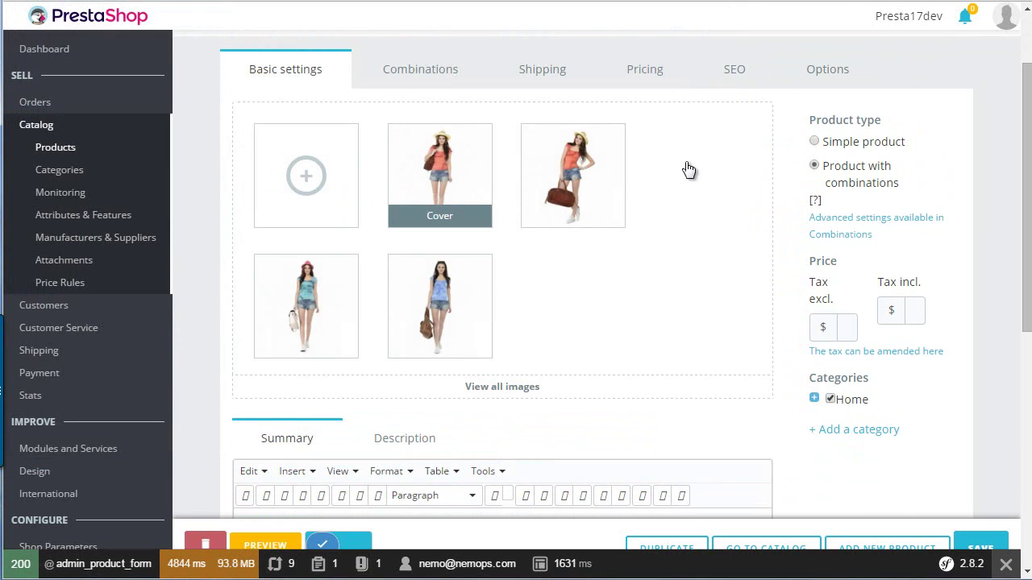
# Compare the long Description and short Summary texts and scroll through the features
pyautogui.scroll(-3, 672, 199)
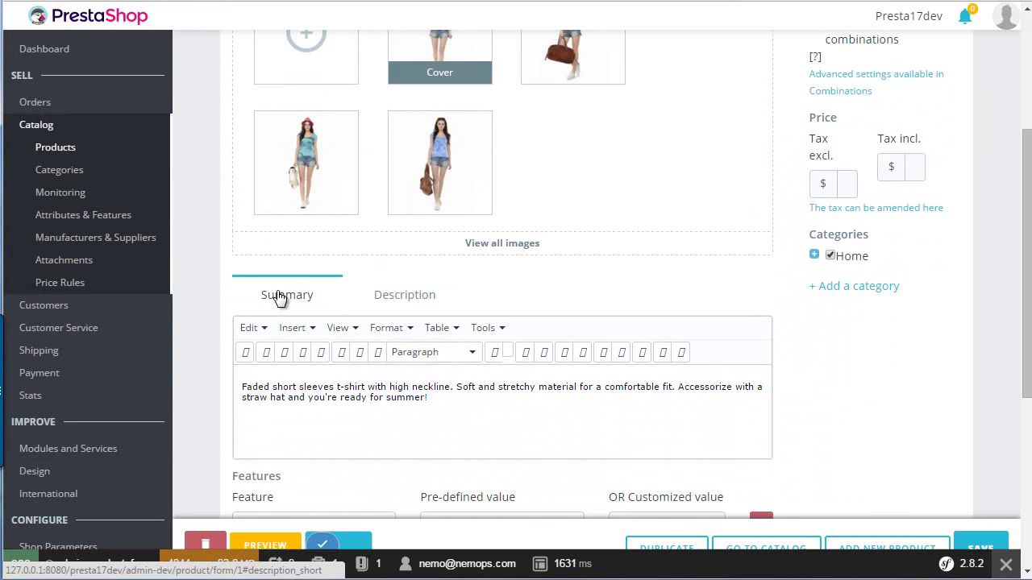
pyautogui.click(388, 299)
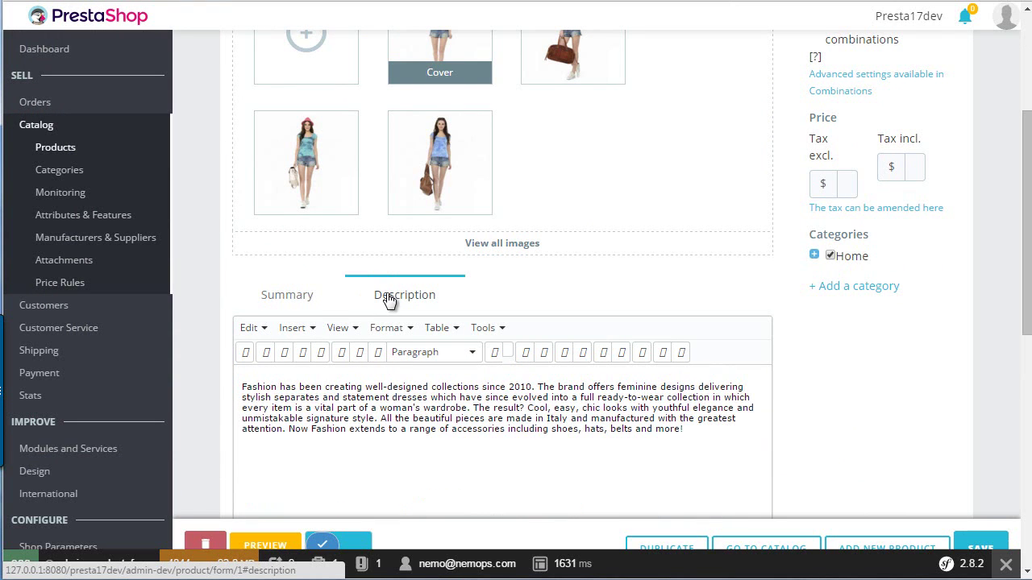
pyautogui.click(300, 306)
pyautogui.scroll(-2, 300, 307)
pyautogui.scroll(-3, 300, 306)
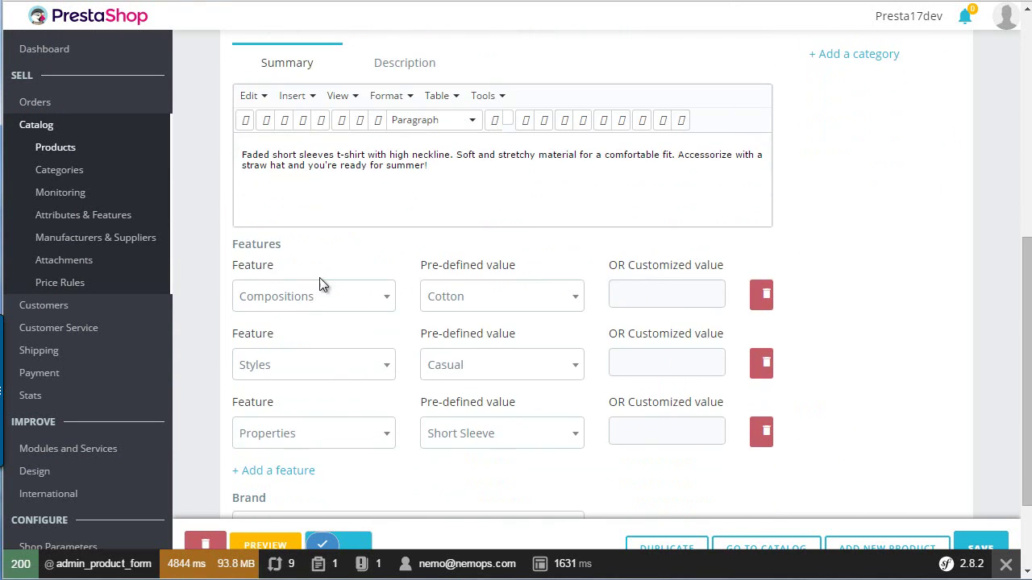
pyautogui.scroll(-2, 322, 275)
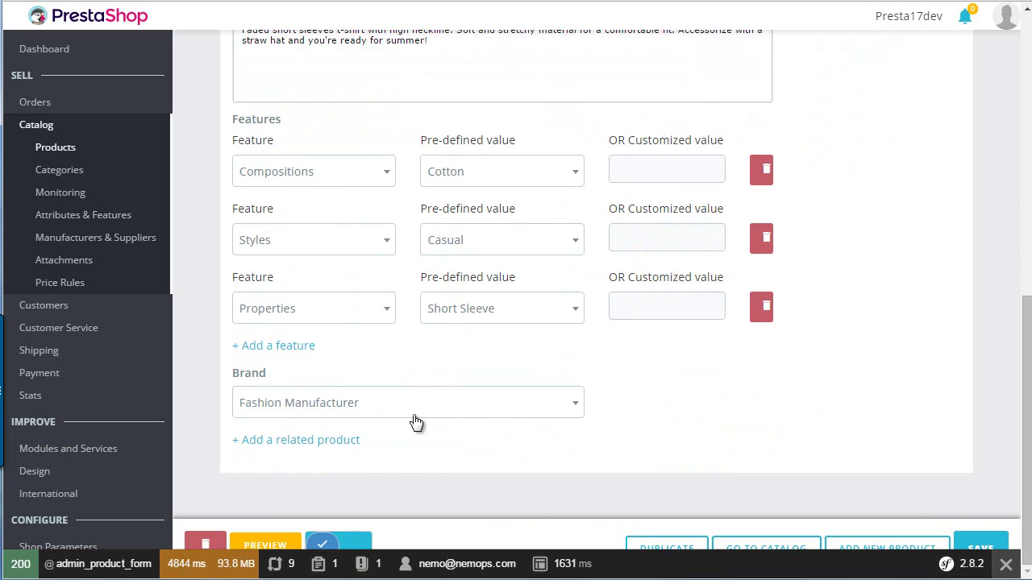
pyautogui.scroll(2, 414, 422)
pyautogui.scroll(8, 804, 227)
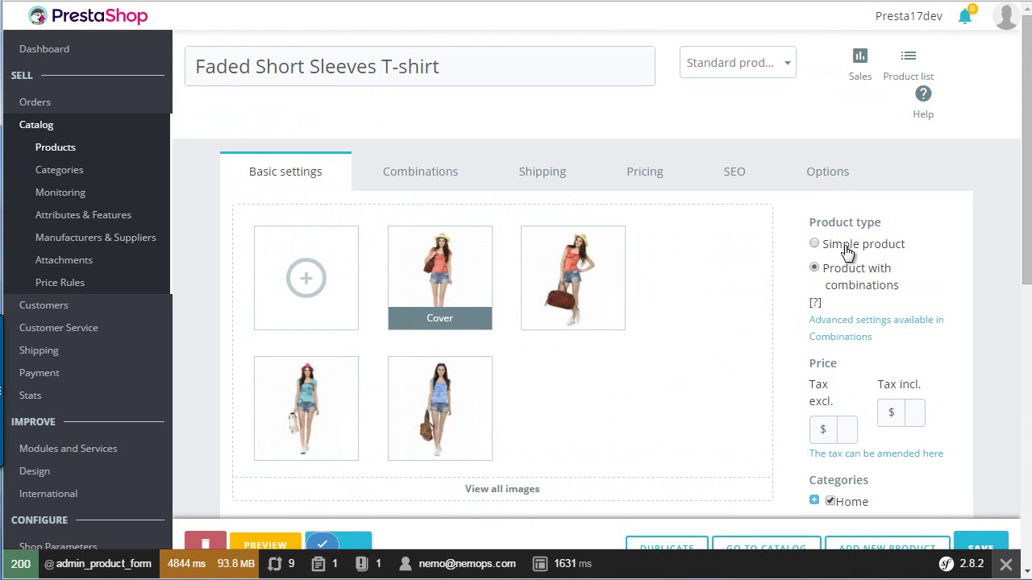
# Select the tax-excluded price field, then display the T-shirt's size and colour combinations
pyautogui.scroll(-2, 847, 241)
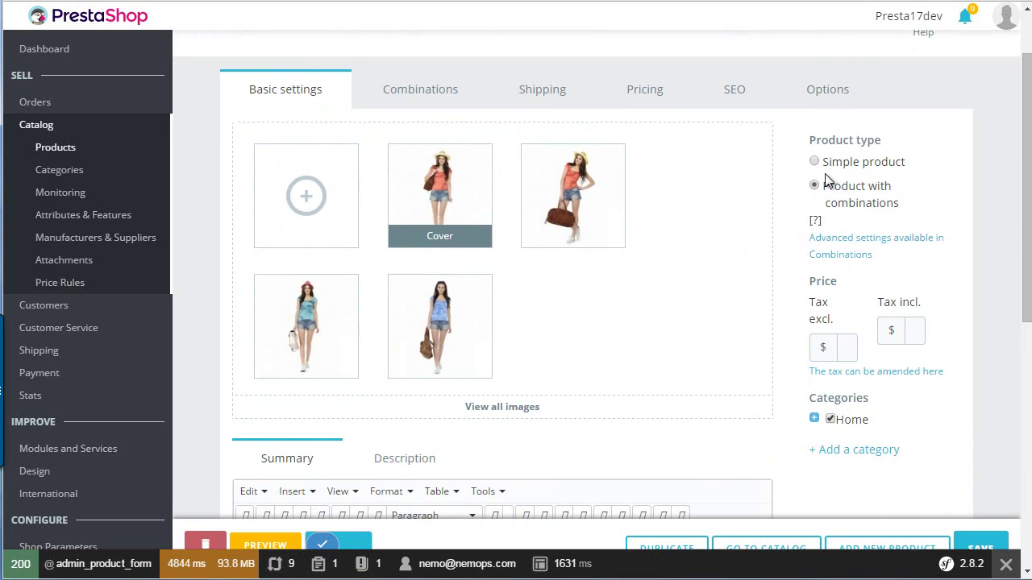
pyautogui.scroll(-1, 860, 253)
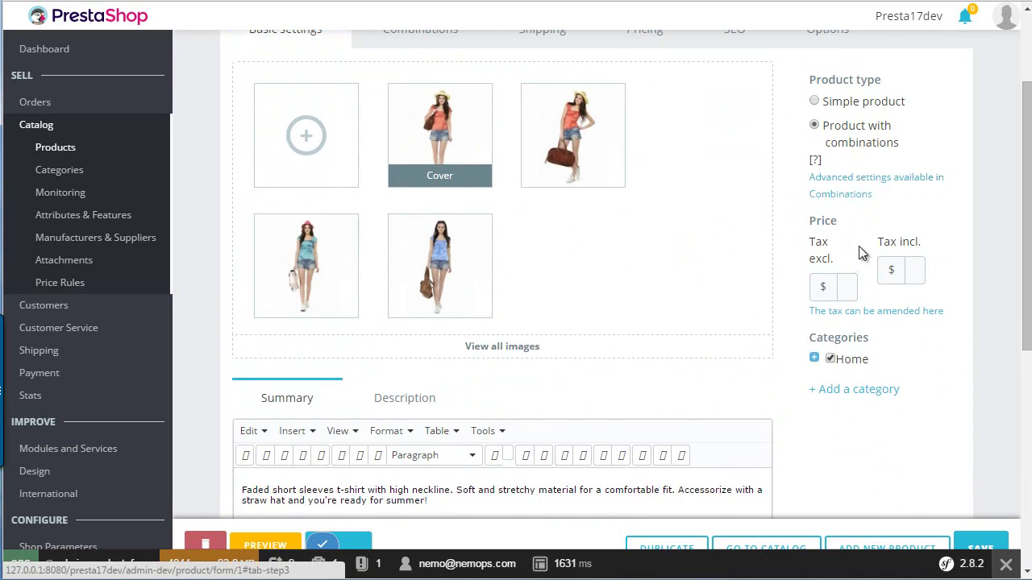
pyautogui.click(847, 289)
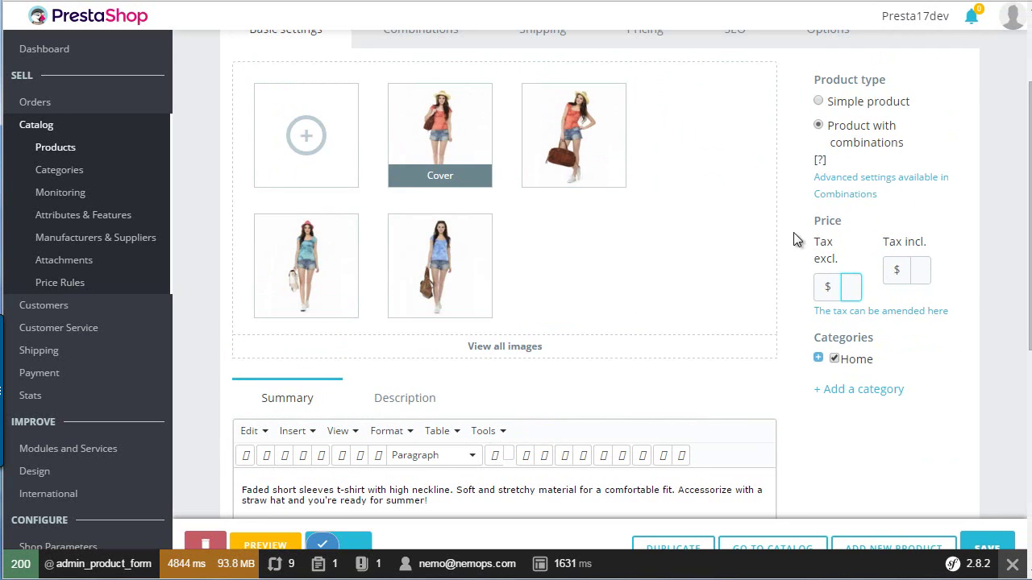
pyautogui.scroll(3, 867, 400)
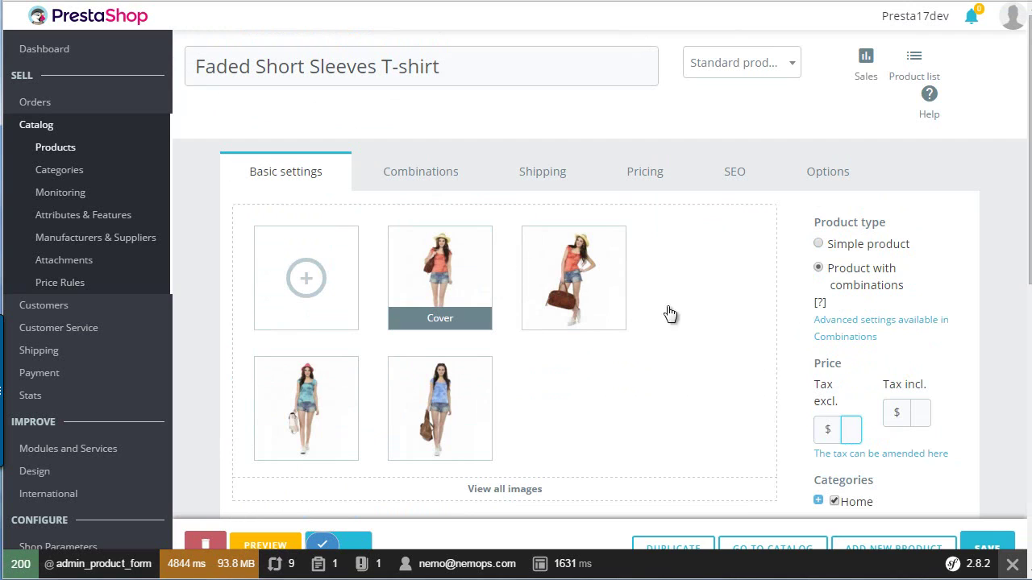
pyautogui.click(426, 179)
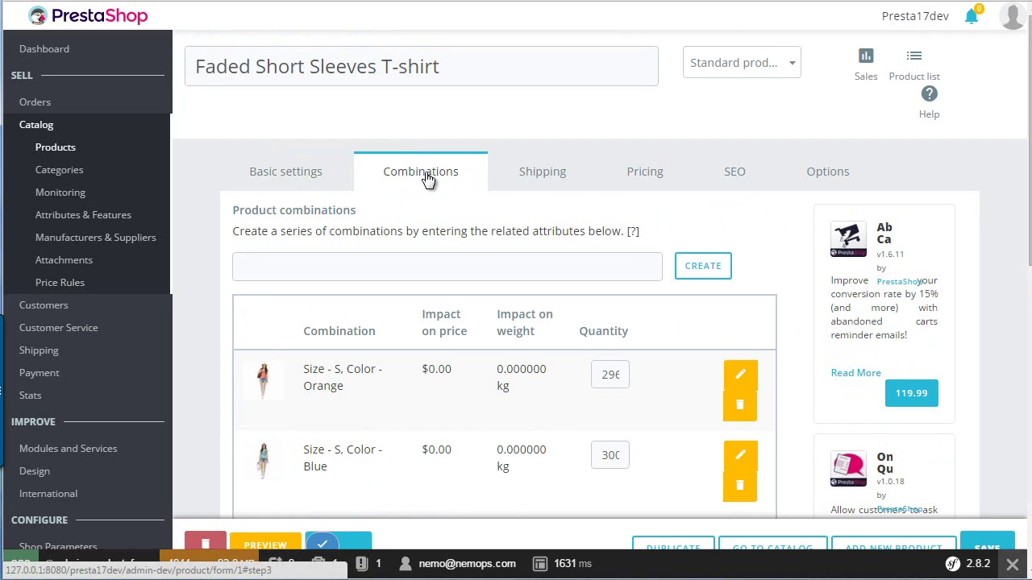
# Add Size : 35 and Color : Grey attributes and generate the combination
pyautogui.scroll(-1, 427, 179)
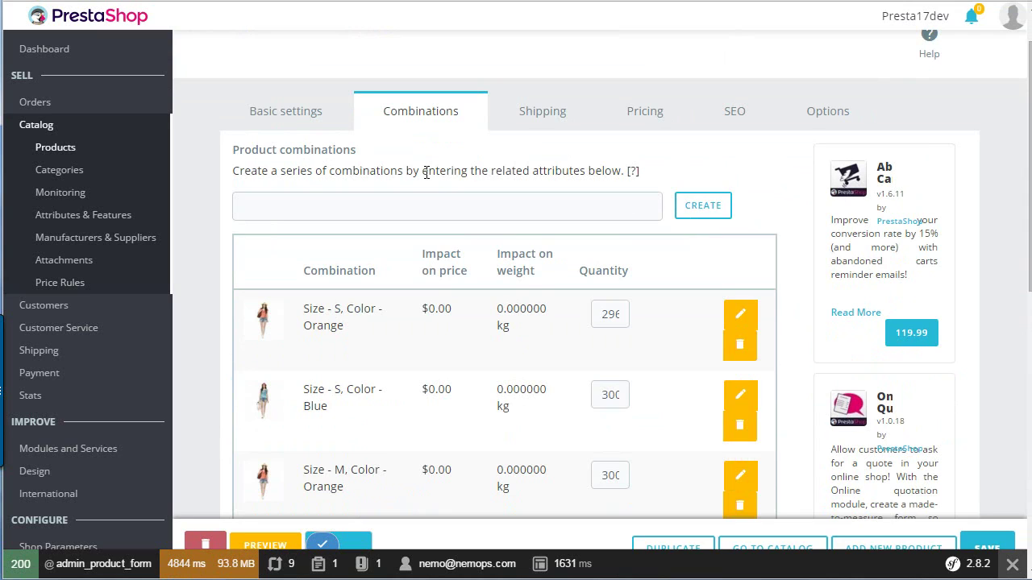
pyautogui.click(316, 212)
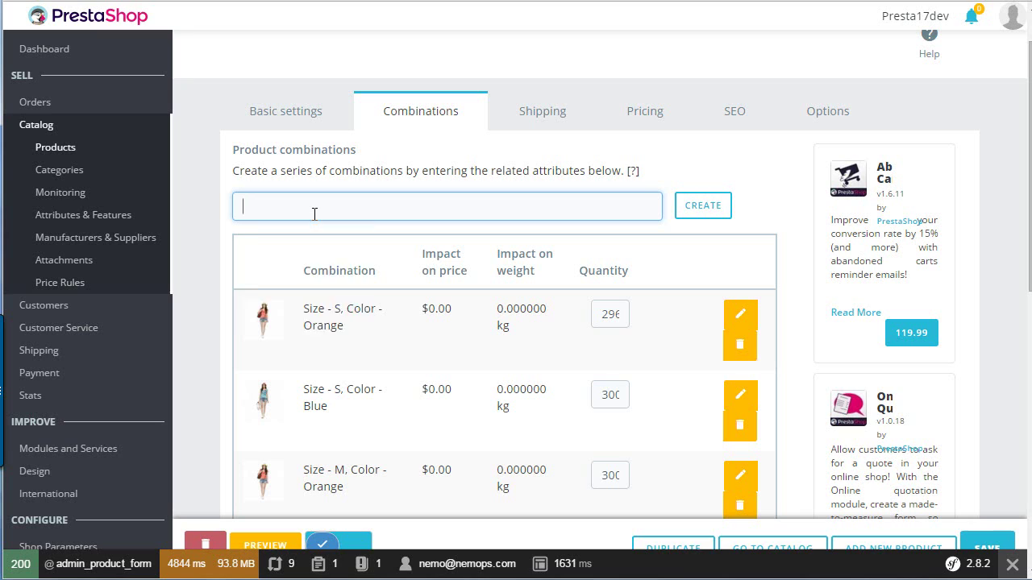
pyautogui.write('Size')
pyautogui.press('Down')
pyautogui.press('Down')
pyautogui.press('Down')
pyautogui.press('Return')
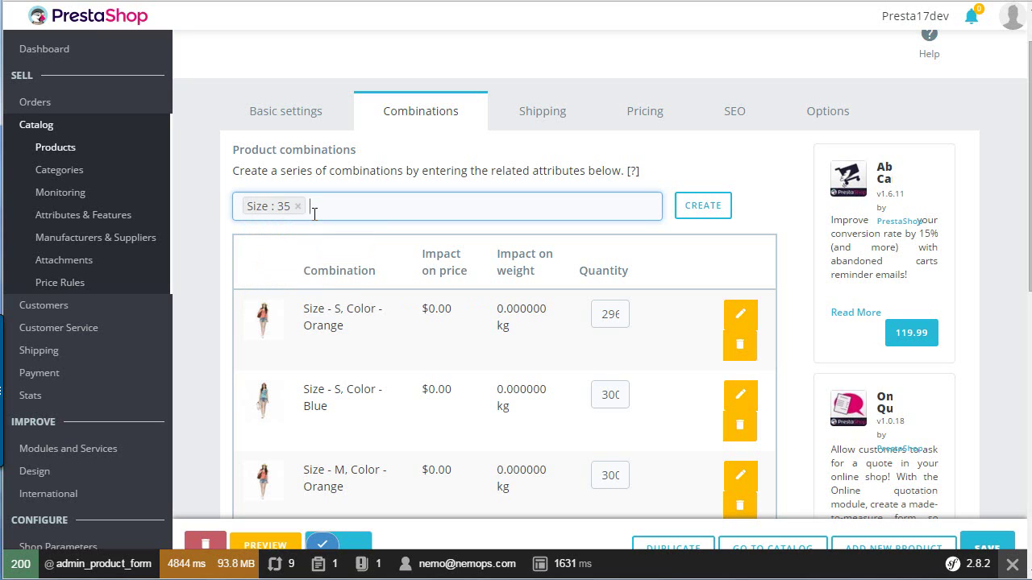
pyautogui.write('colo')
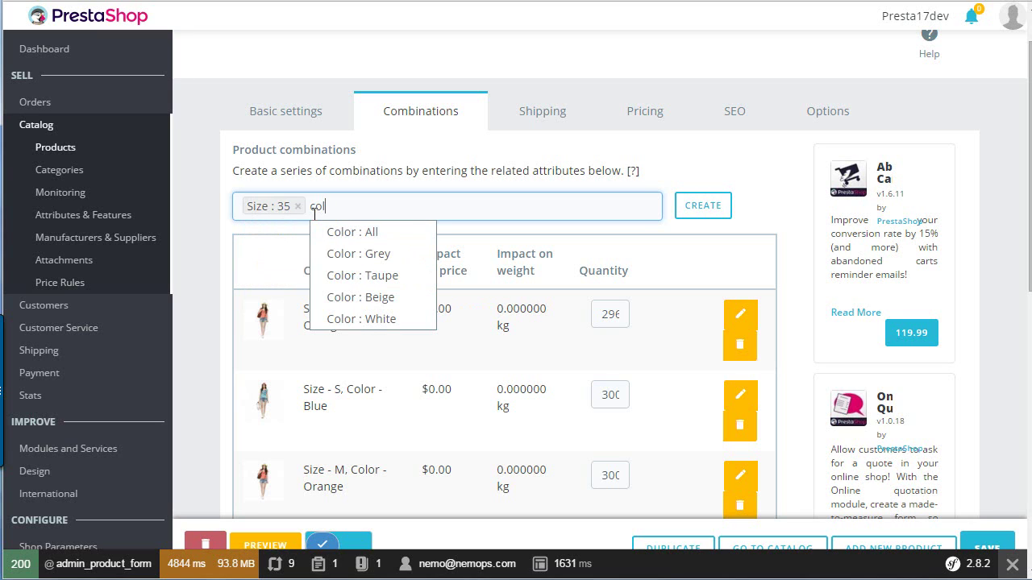
pyautogui.write('r')
pyautogui.press('Down')
pyautogui.press('Down')
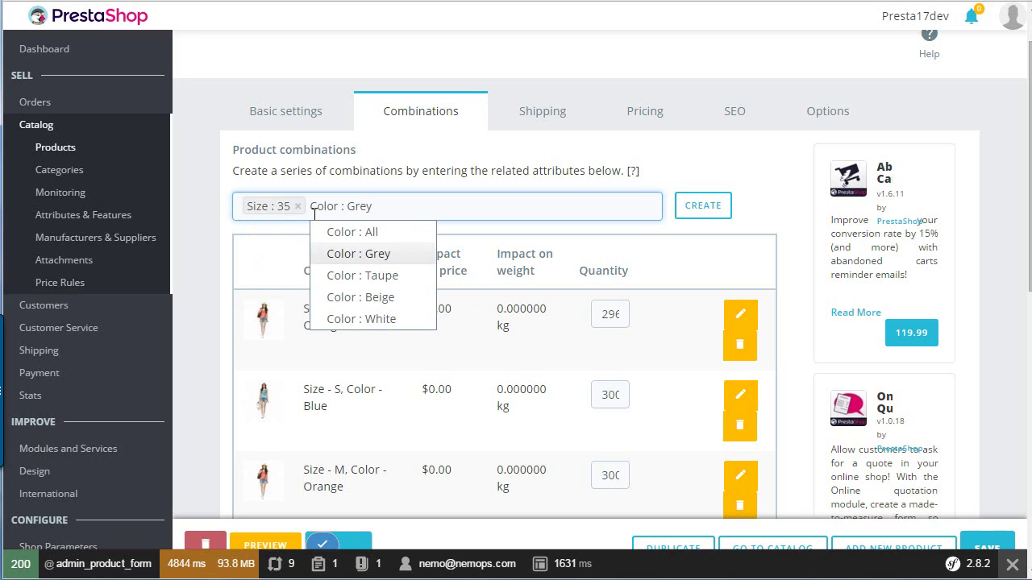
pyautogui.press('Return')
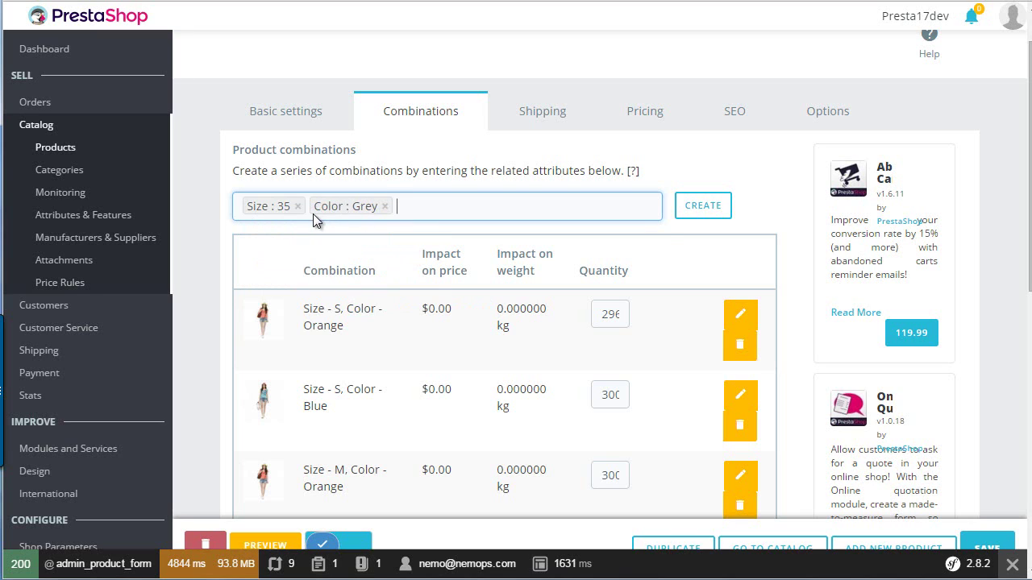
pyautogui.click(698, 211)
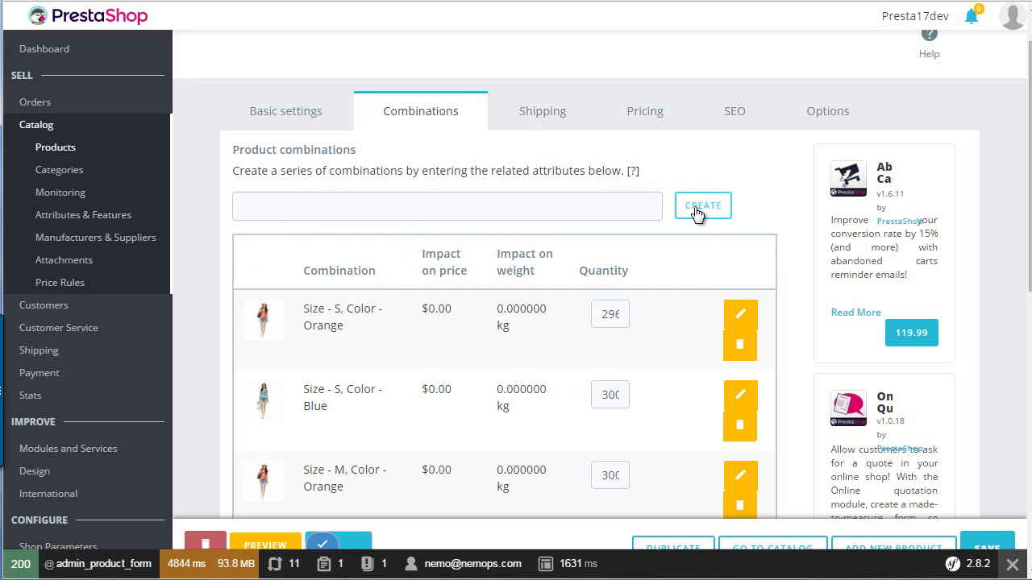
# Scroll down to the new Shoes Size 35, Color Grey combination at the list's bottom
pyautogui.scroll(-5, 694, 206)
pyautogui.scroll(-4, 694, 206)
pyautogui.scroll(10, 694, 206)
pyautogui.scroll(-1, 692, 209)
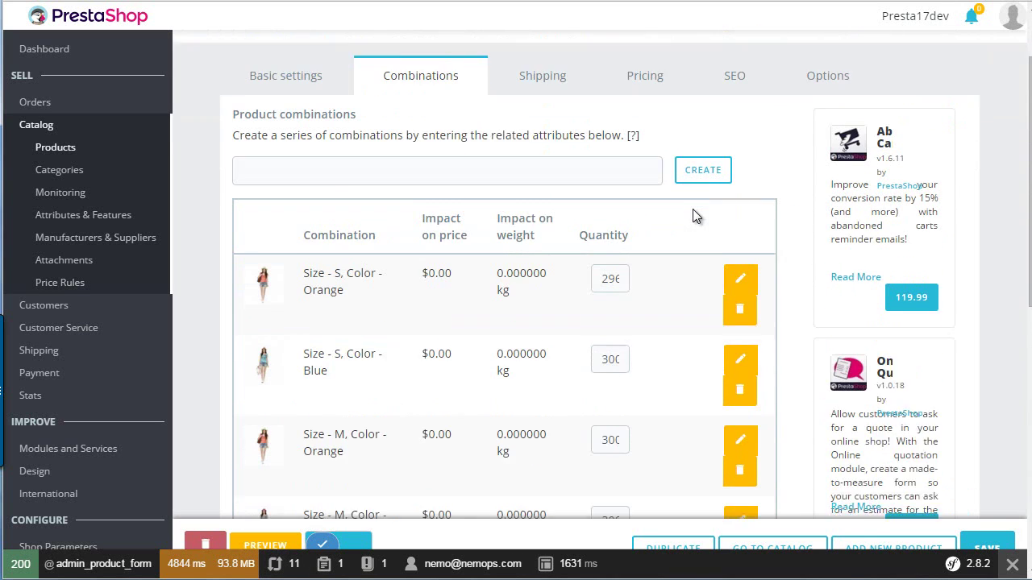
pyautogui.scroll(-1, 692, 216)
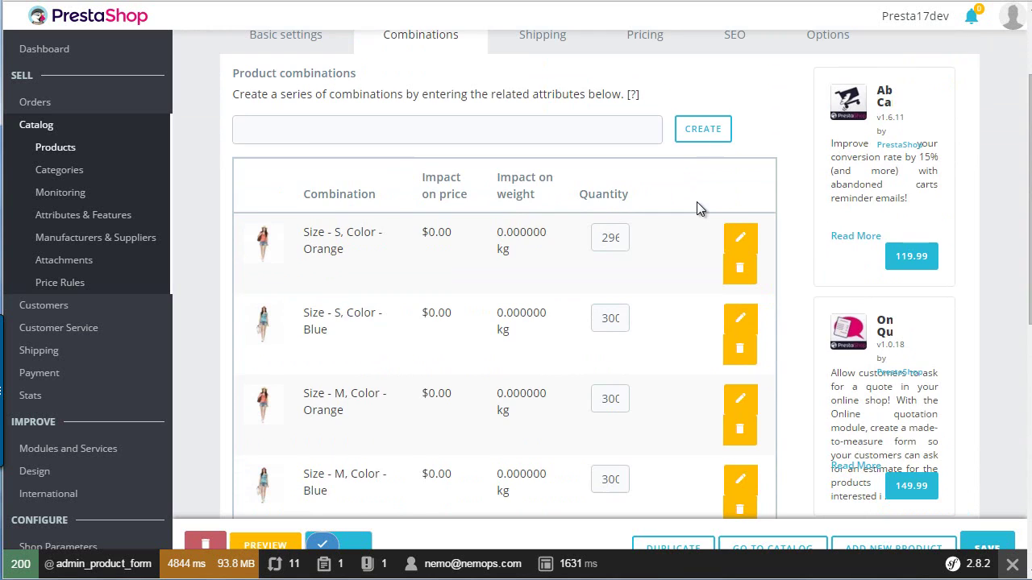
pyautogui.scroll(-5, 697, 202)
pyautogui.scroll(-5, 697, 201)
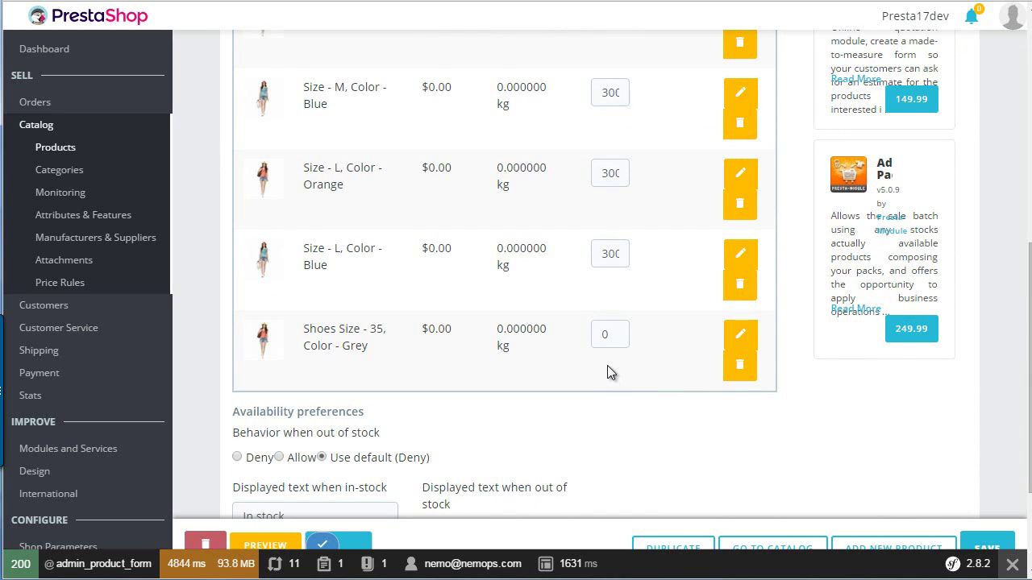
# Set the Size S, Orange combination's stock quantity to 212 and save the product
pyautogui.click(742, 341)
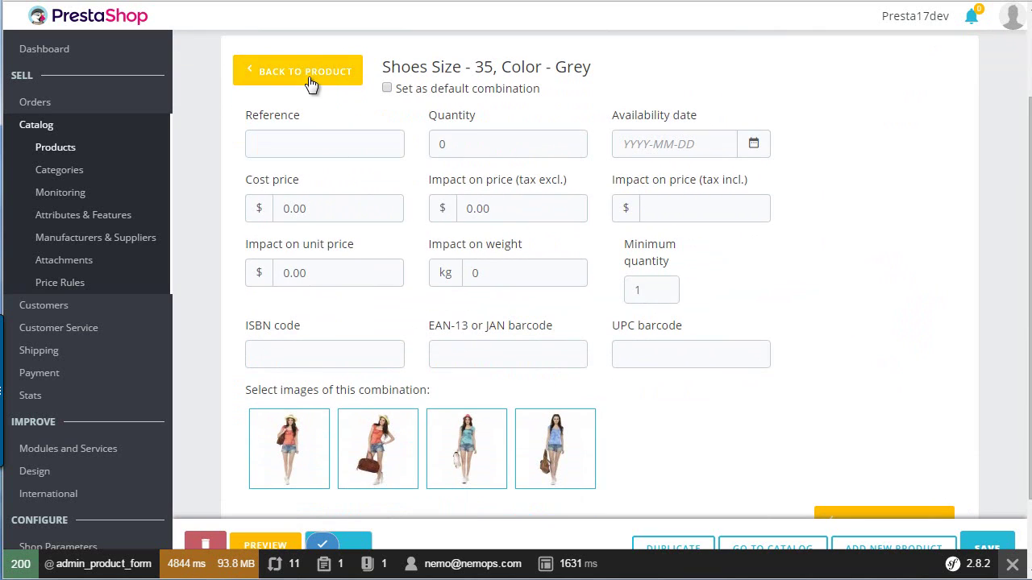
pyautogui.click(339, 81)
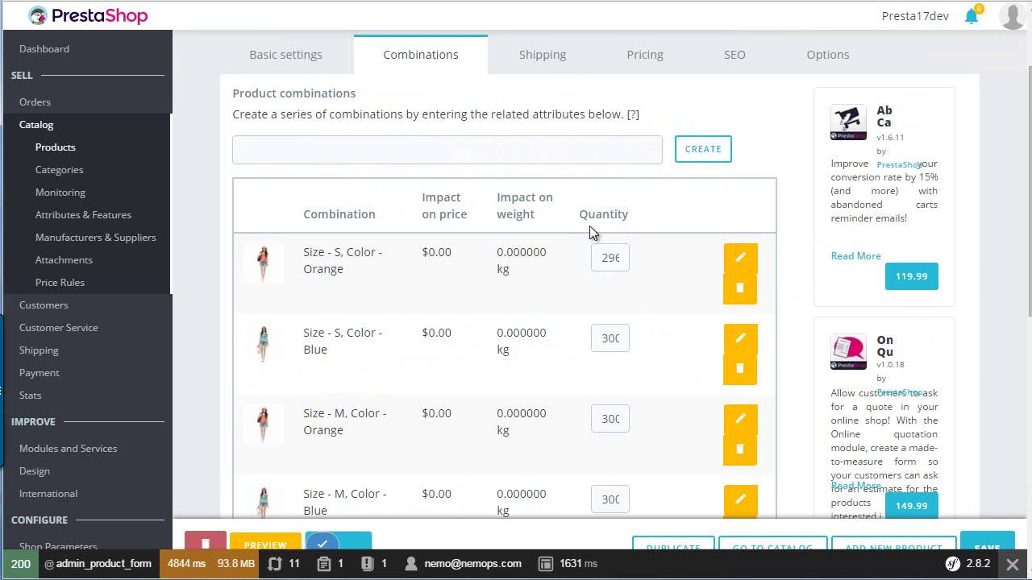
pyautogui.scroll(-1, 590, 225)
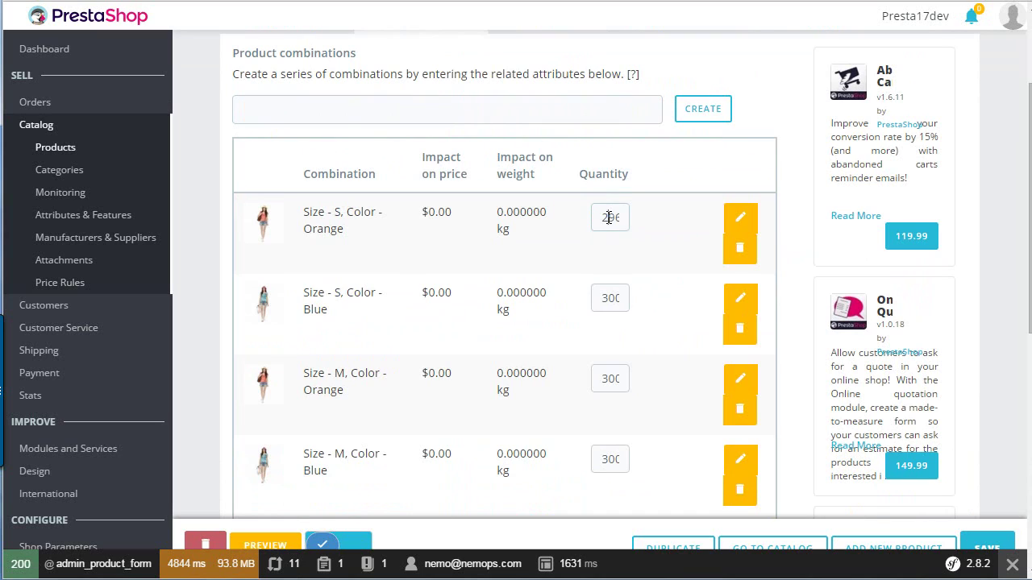
pyautogui.click(609, 218)
pyautogui.hotkey('ctrl', 'a')
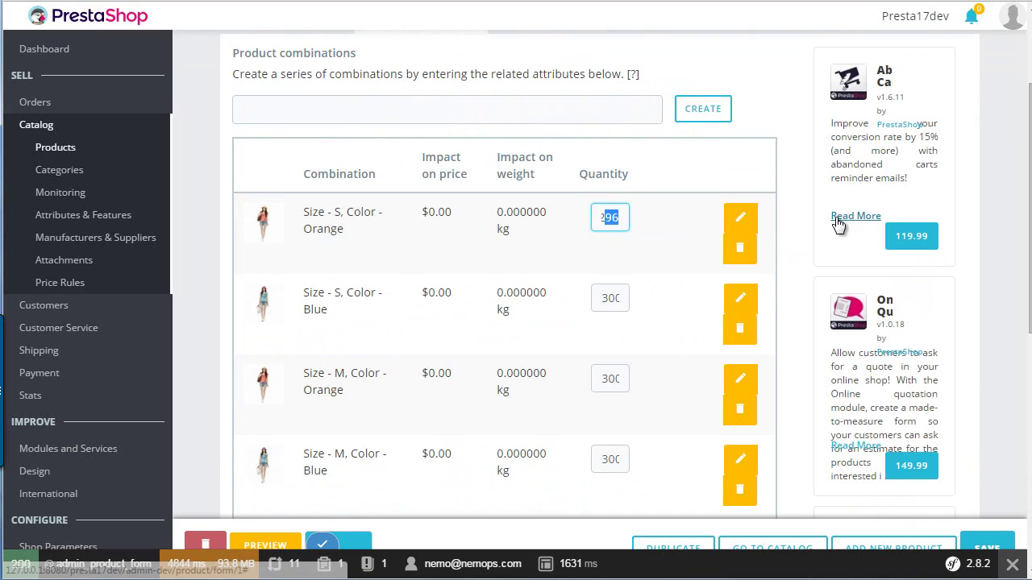
pyautogui.write('1222')
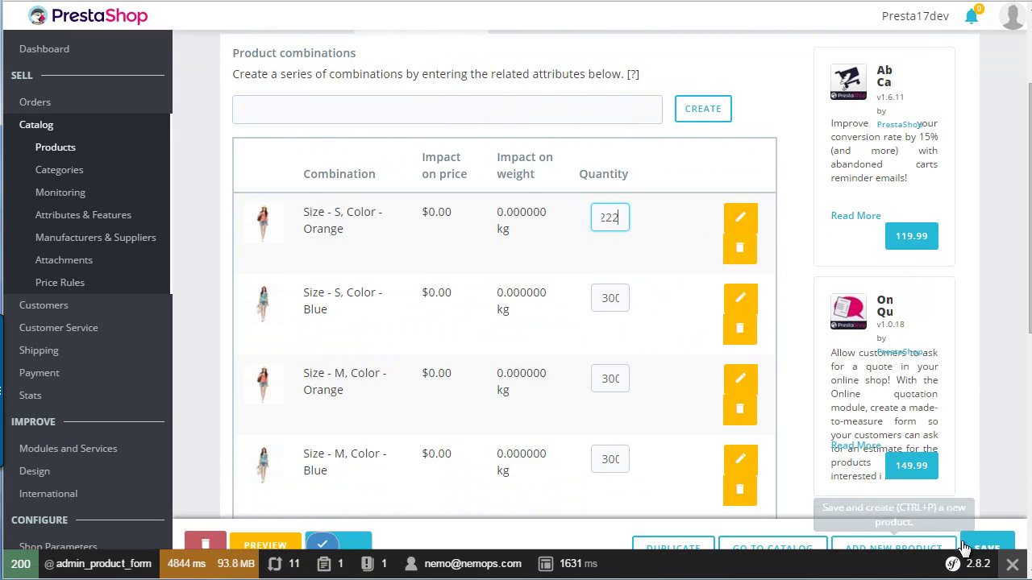
pyautogui.click(985, 545)
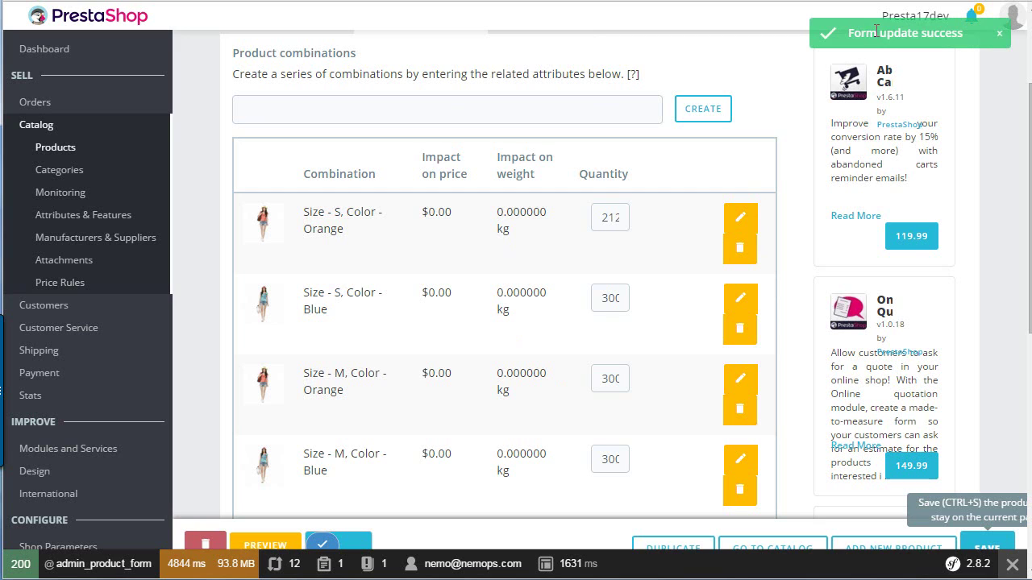
# Show the Shipping tab, with package dimensions and weight at 0 and no carriers
pyautogui.scroll(-3, 615, 184)
pyautogui.scroll(-3, 615, 184)
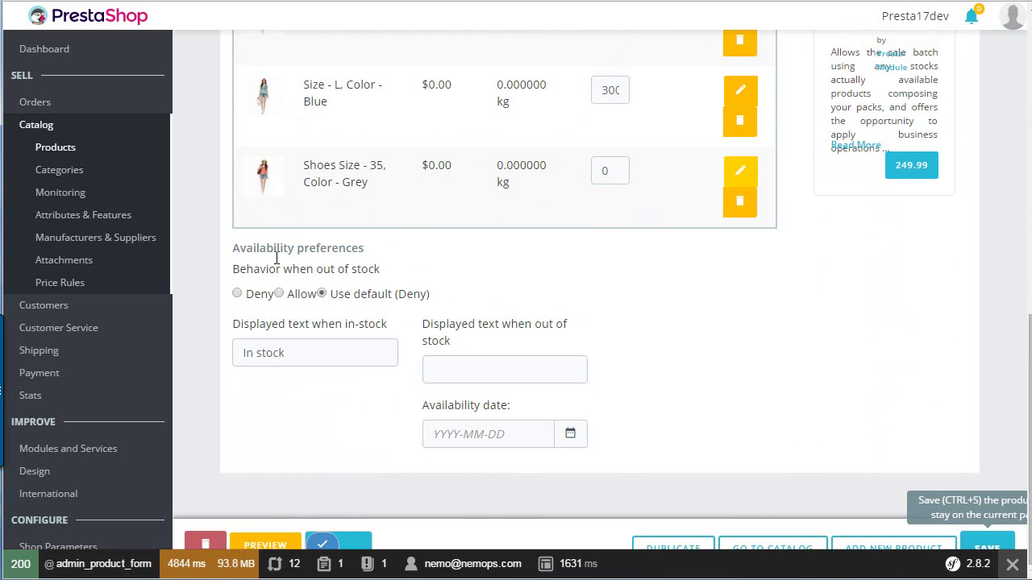
pyautogui.scroll(3, 276, 258)
pyautogui.scroll(-3, 350, 324)
pyautogui.scroll(5, 387, 339)
pyautogui.scroll(1, 426, 288)
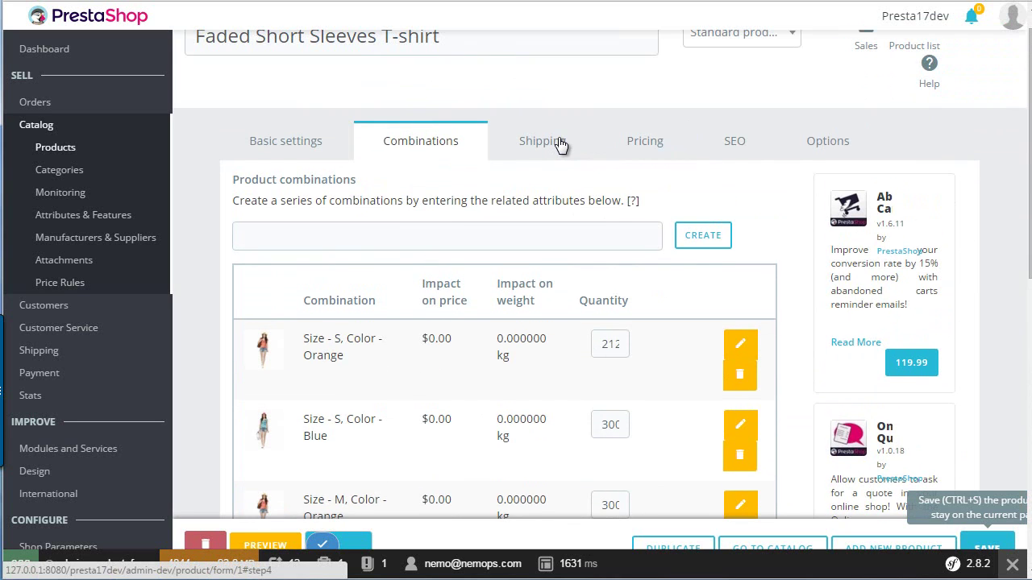
pyautogui.click(542, 142)
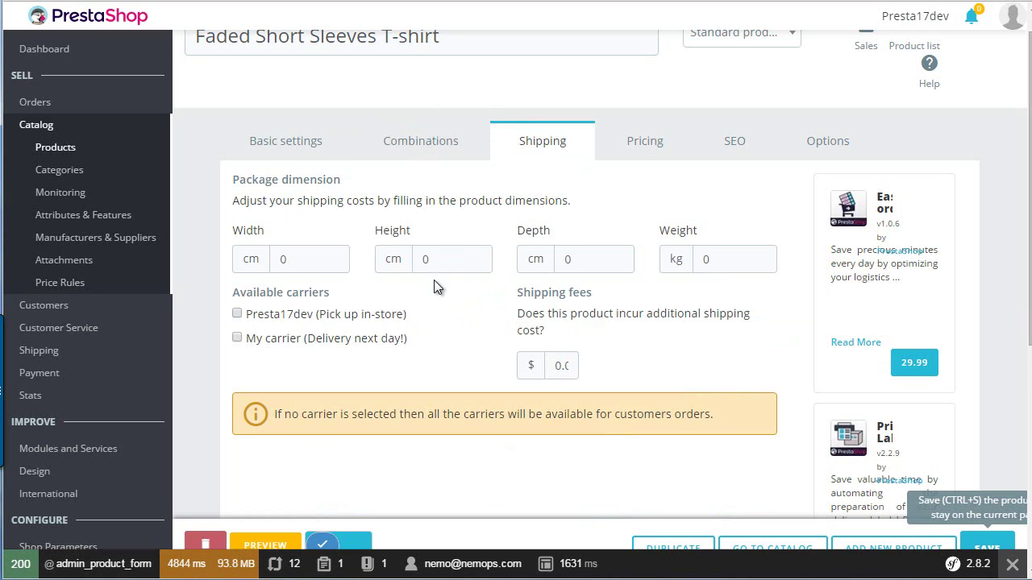
# Set the T-shirt's pre-tax retail price to 16.51111 and check it against Basic settings
pyautogui.click(641, 147)
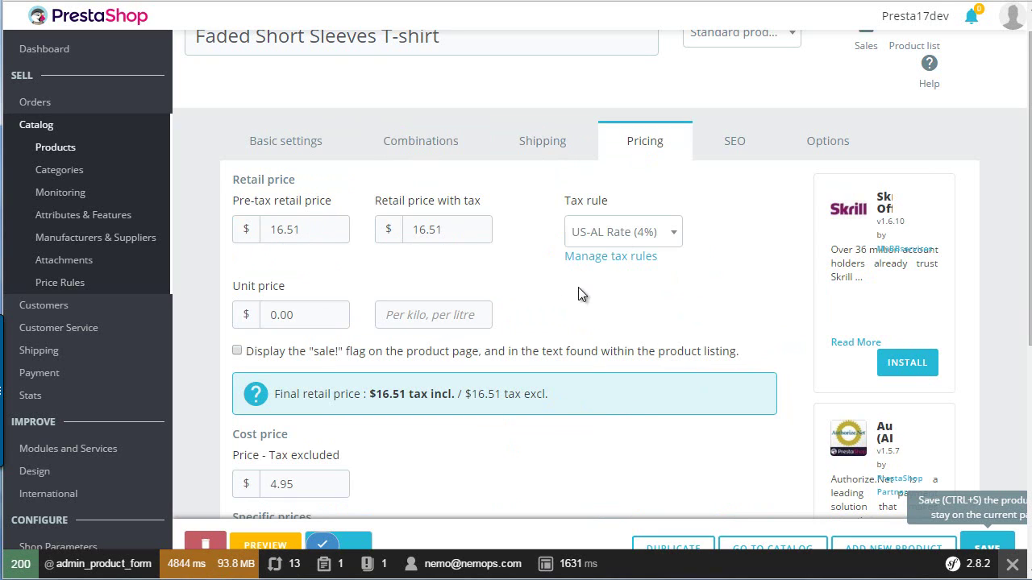
pyautogui.click(320, 230)
pyautogui.write('11')
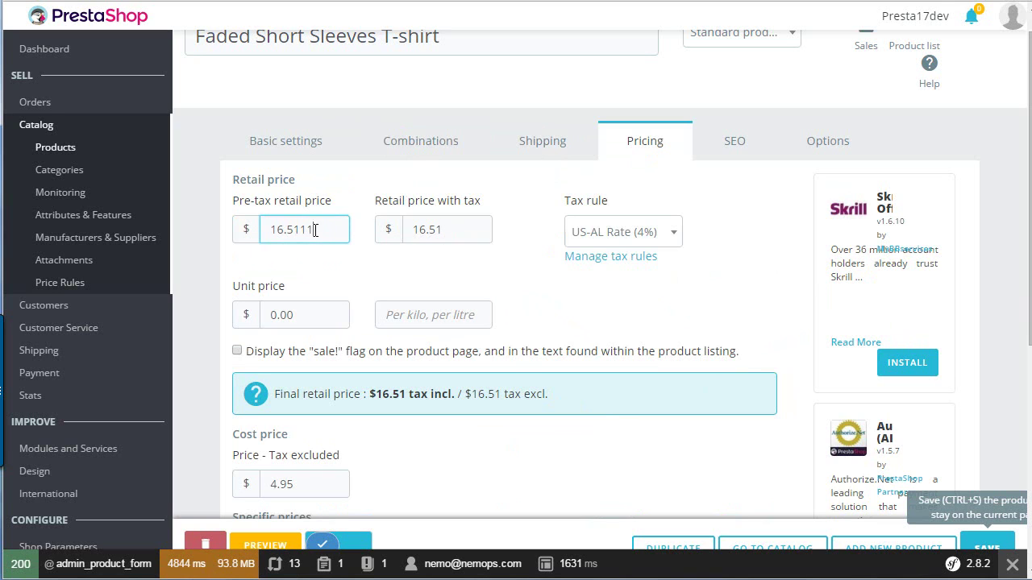
pyautogui.write('11')
pyautogui.click(306, 147)
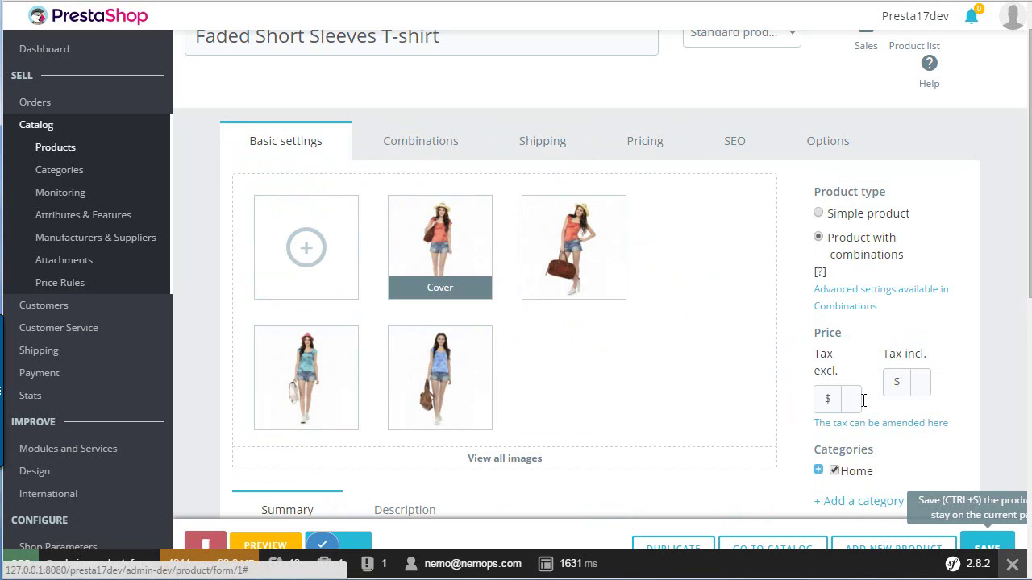
pyautogui.click(641, 141)
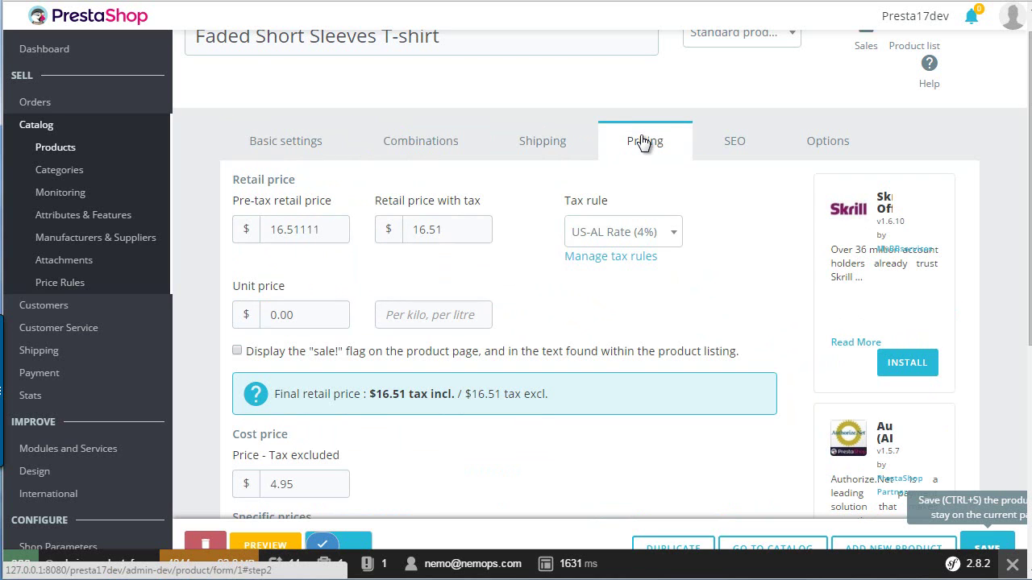
# Review the pricing page down to specific prices and start adding a specific price
pyautogui.scroll(-1, 643, 161)
pyautogui.scroll(-3, 565, 201)
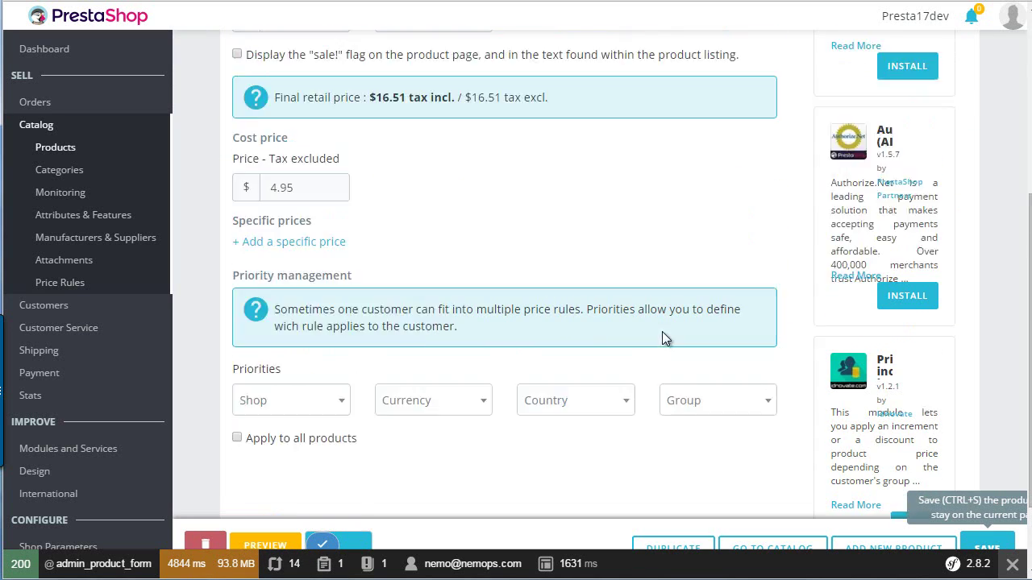
pyautogui.scroll(5, 662, 337)
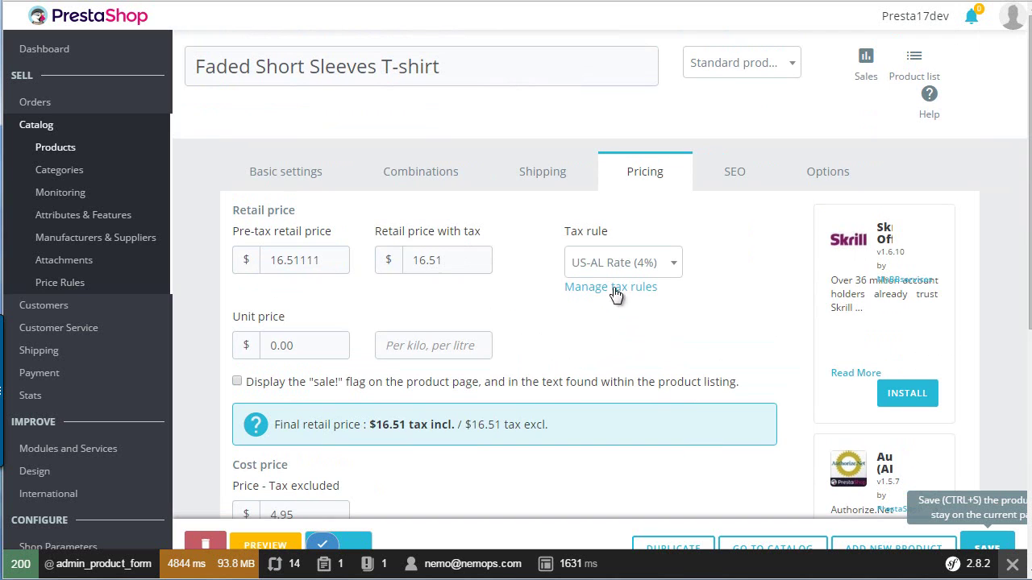
pyautogui.scroll(-2, 374, 282)
pyautogui.scroll(-2, 346, 266)
pyautogui.scroll(-1, 327, 246)
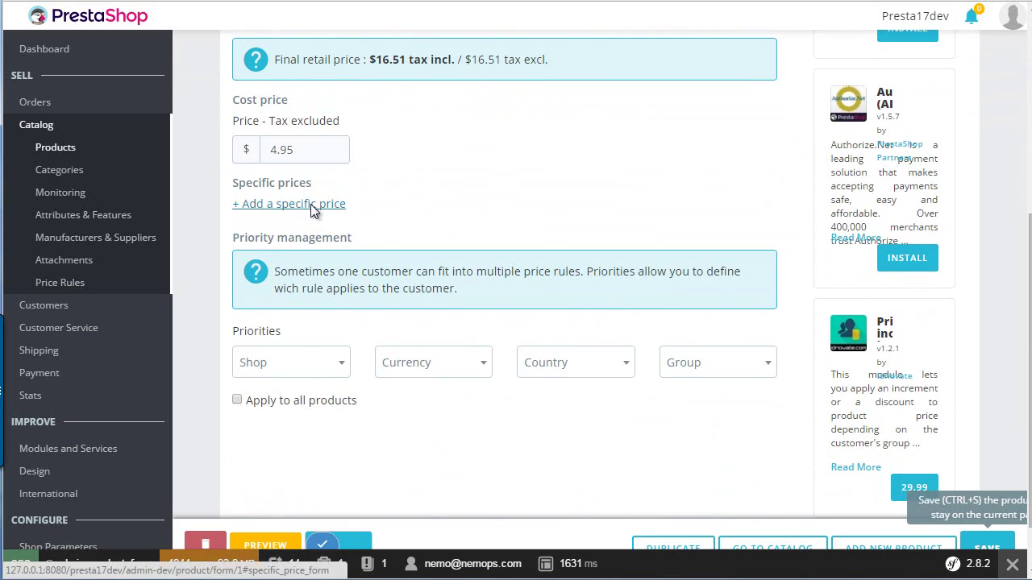
pyautogui.click(311, 204)
pyautogui.scroll(5, 484, 262)
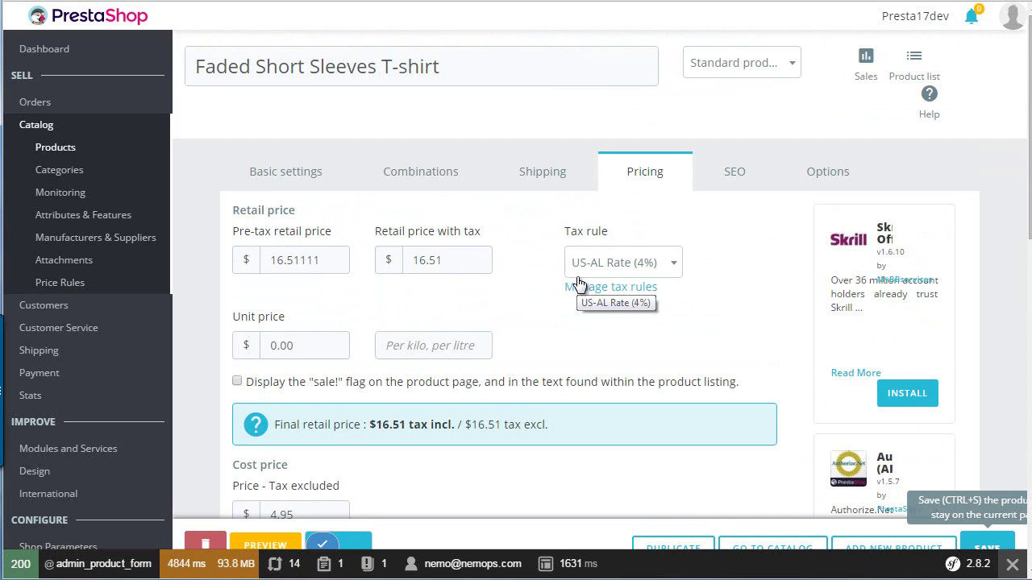
# Glance over the T-shirt's SEO settings
pyautogui.click(735, 171)
pyautogui.scroll(-6, 480, 326)
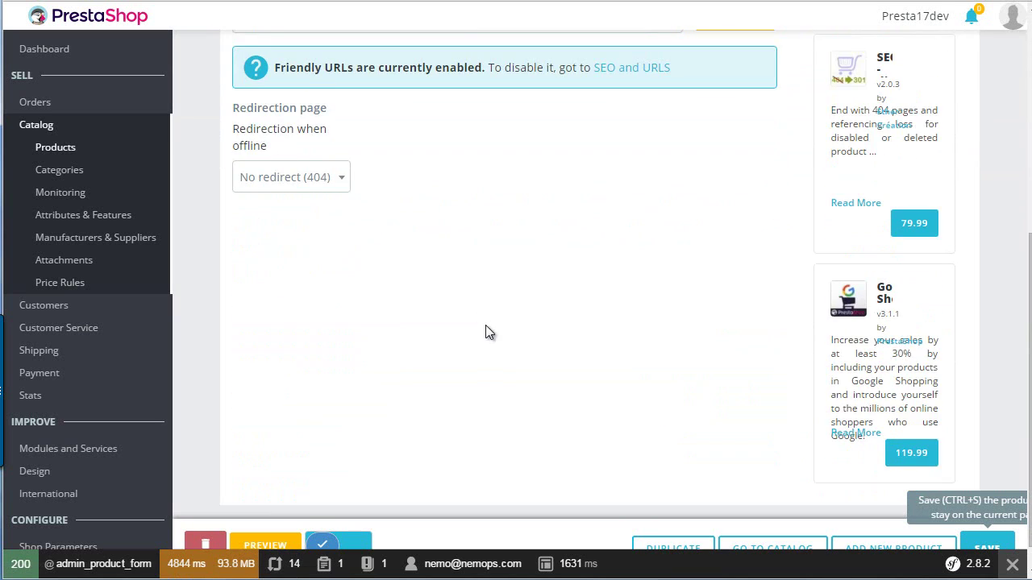
pyautogui.scroll(5, 485, 331)
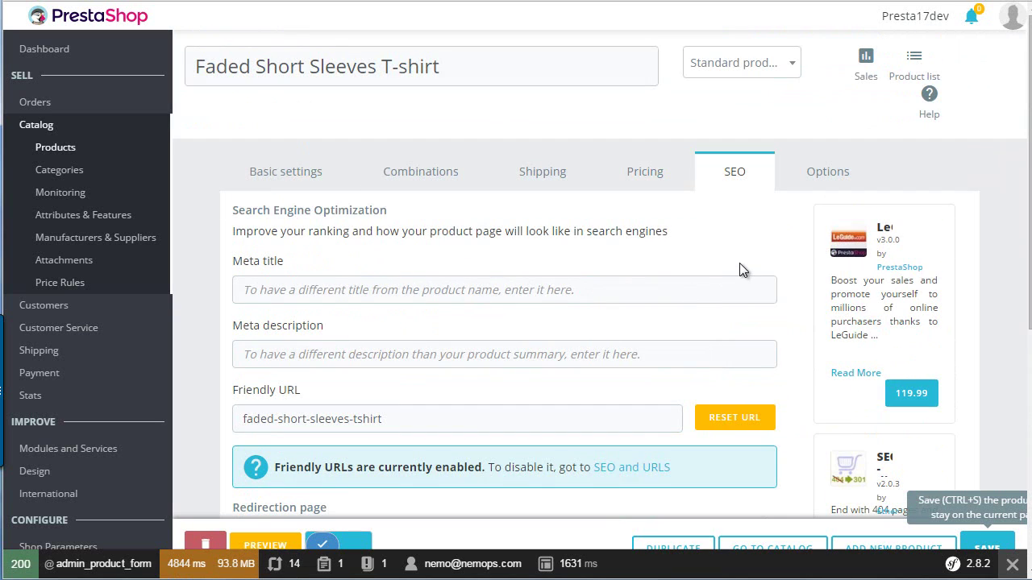
# Browse the Options settings: visibility, condition New, reference demo_1, down to the supplier table
pyautogui.click(817, 172)
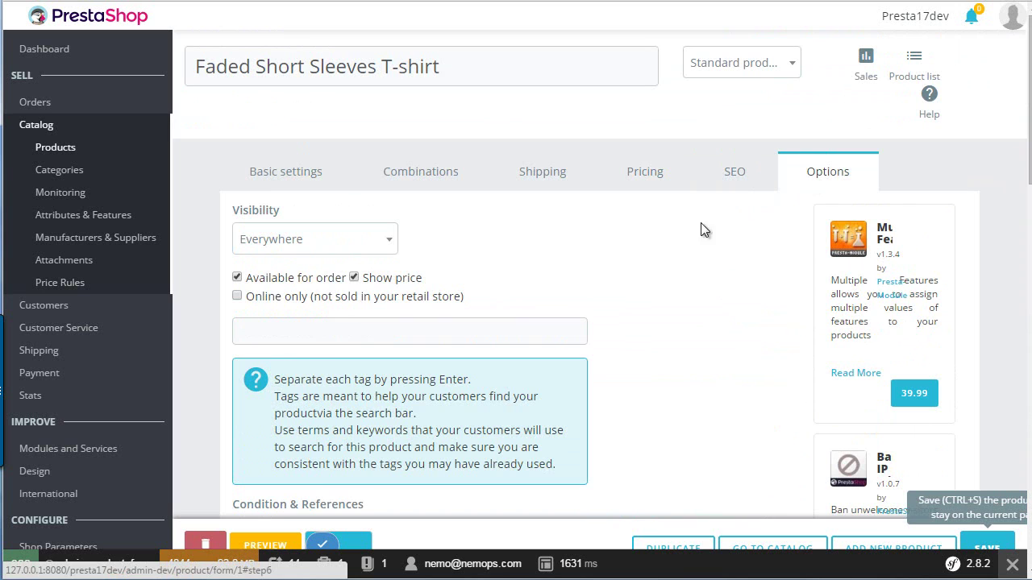
pyautogui.scroll(-5, 701, 230)
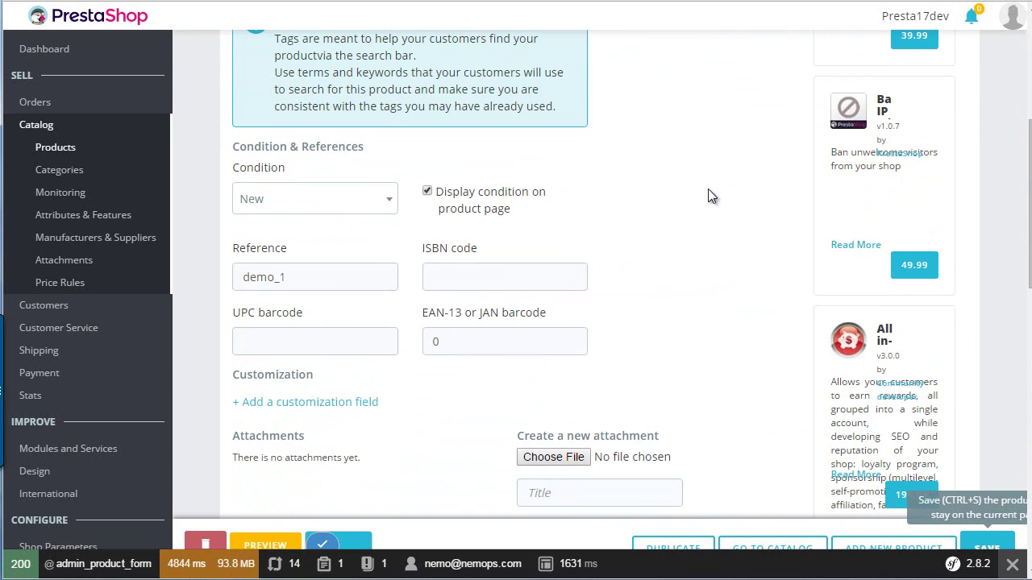
pyautogui.scroll(-5, 695, 217)
pyautogui.scroll(-5, 693, 228)
pyautogui.scroll(-4, 721, 215)
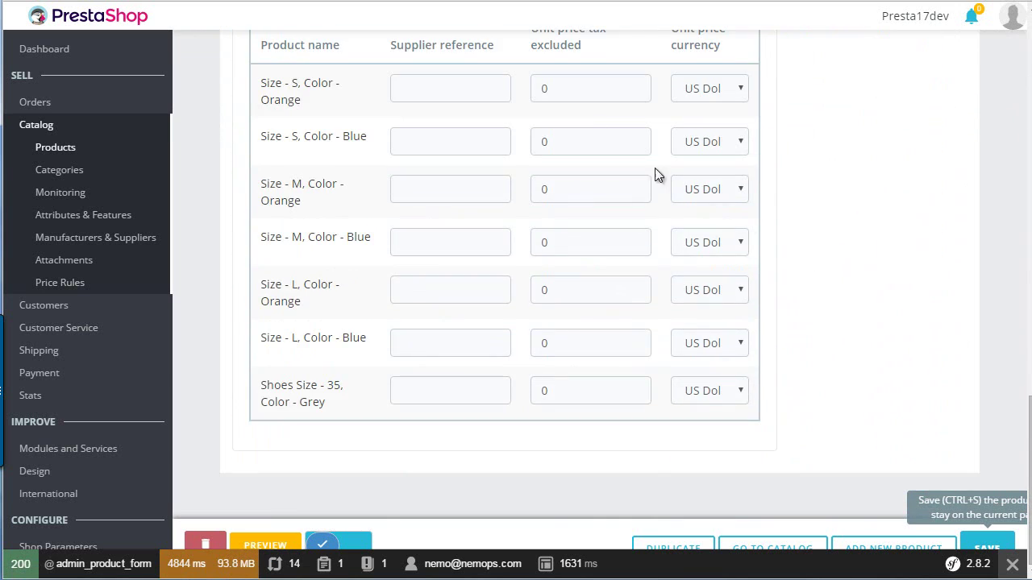
pyautogui.scroll(5, 734, 314)
pyautogui.scroll(5, 734, 330)
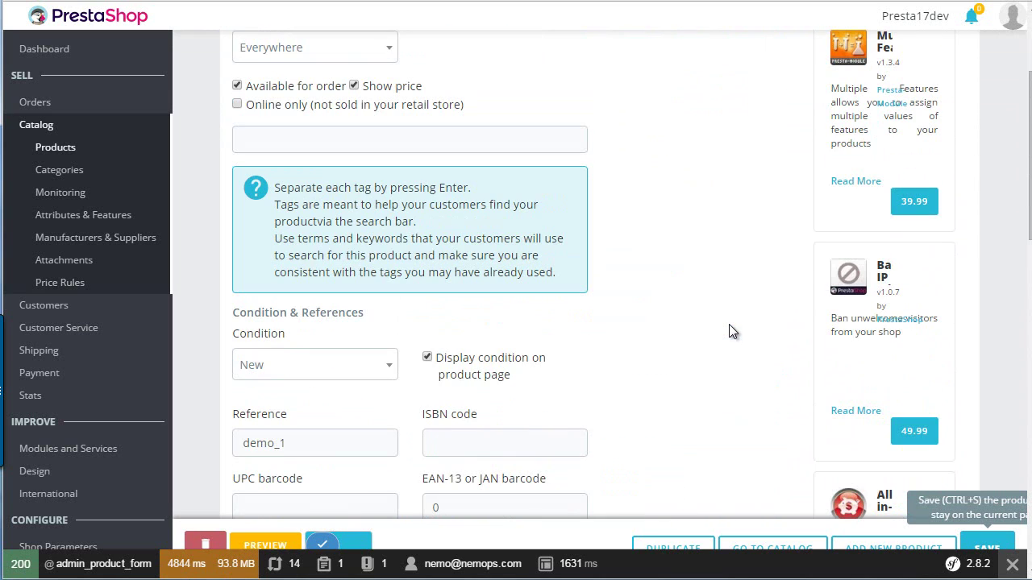